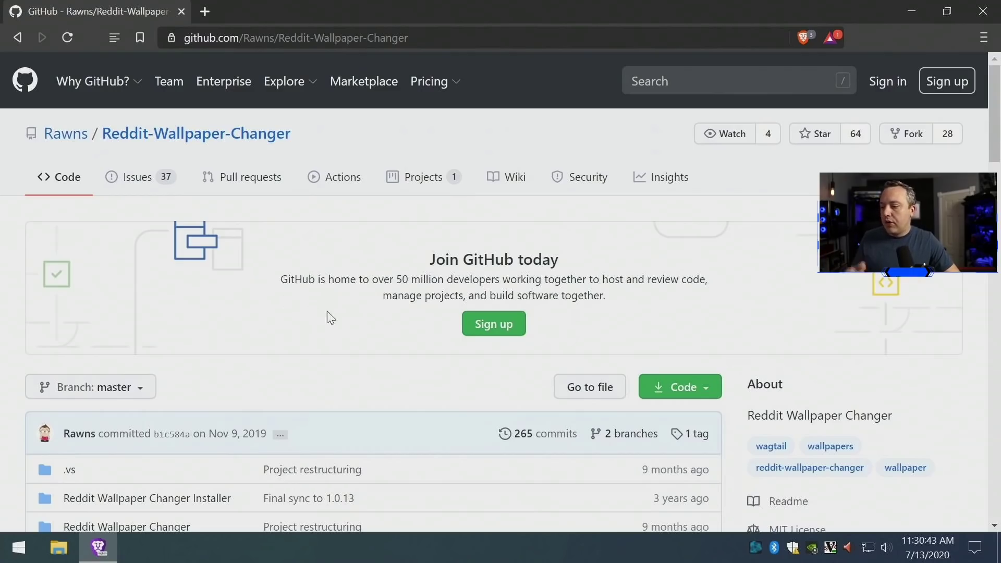
Step: Review the v1.0.13.0 GitHub release and its 1.97 MB .msi asset, then close Brave
scroll(334, 318, "down", 6)
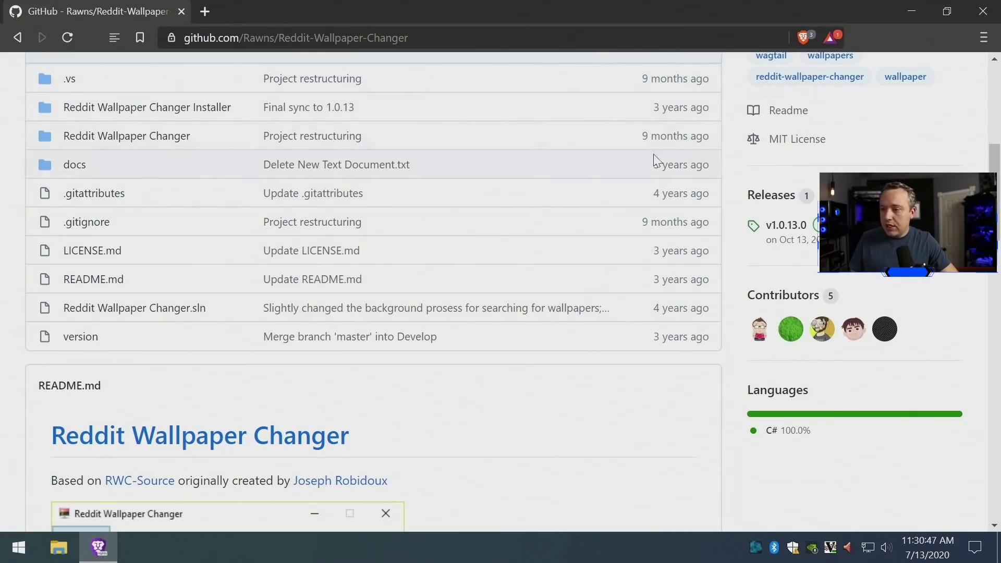
left_click(785, 226)
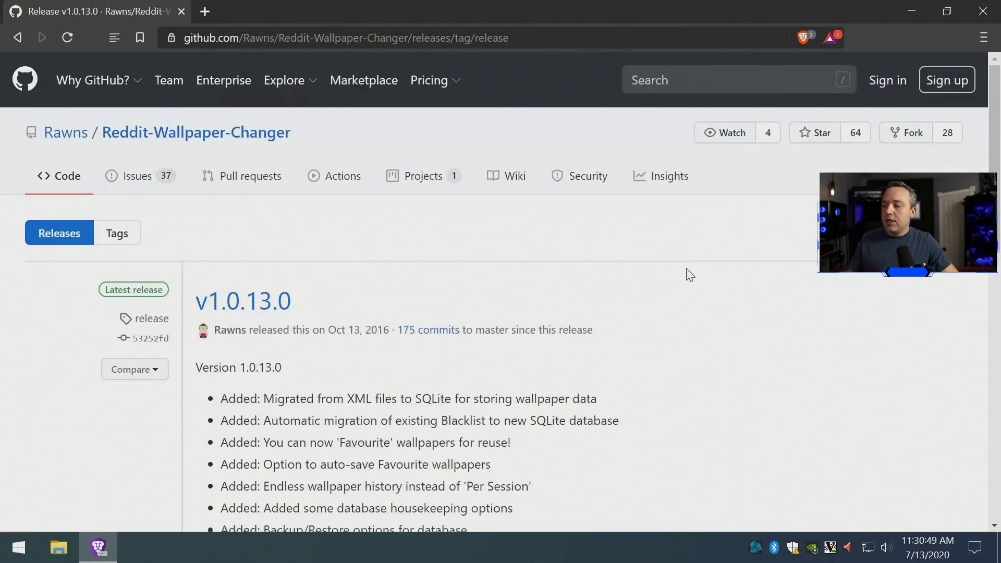
scroll(690, 275, "down", 10)
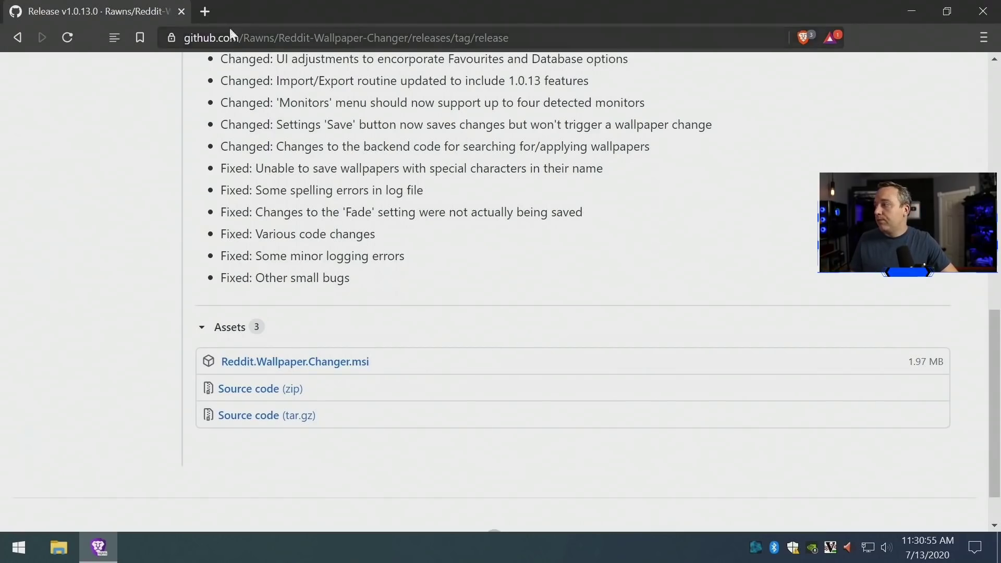
left_click(183, 11)
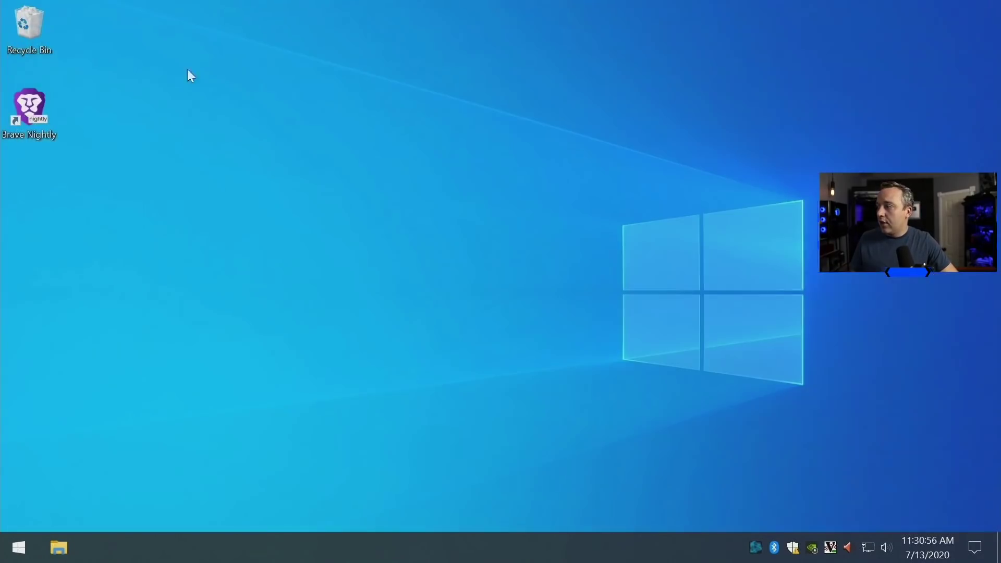
Step: Launch Reddit Wallpaper Changer from the Start menu and open Settings from its tray icon
left_click(13, 560)
left_click(99, 395)
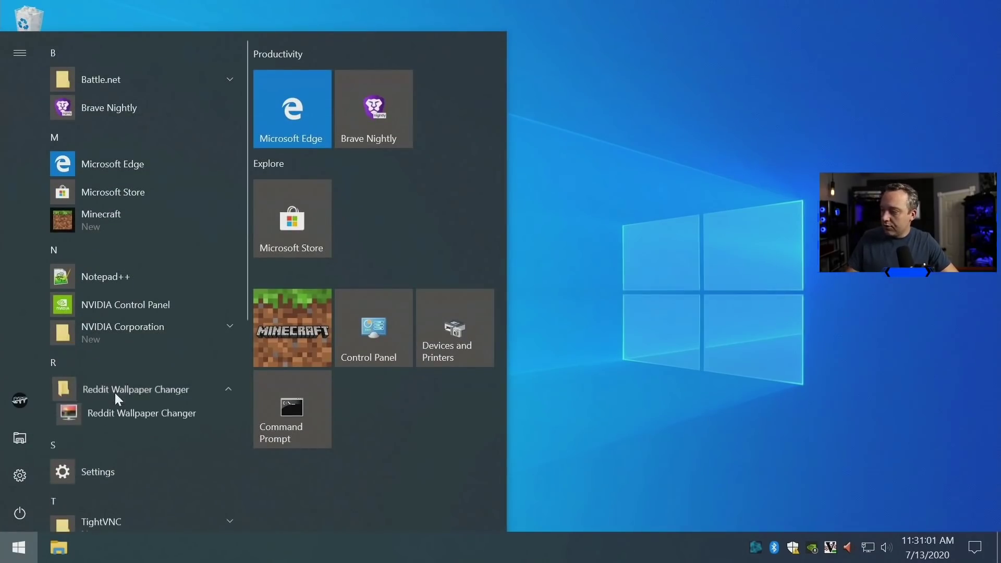
left_click(140, 418)
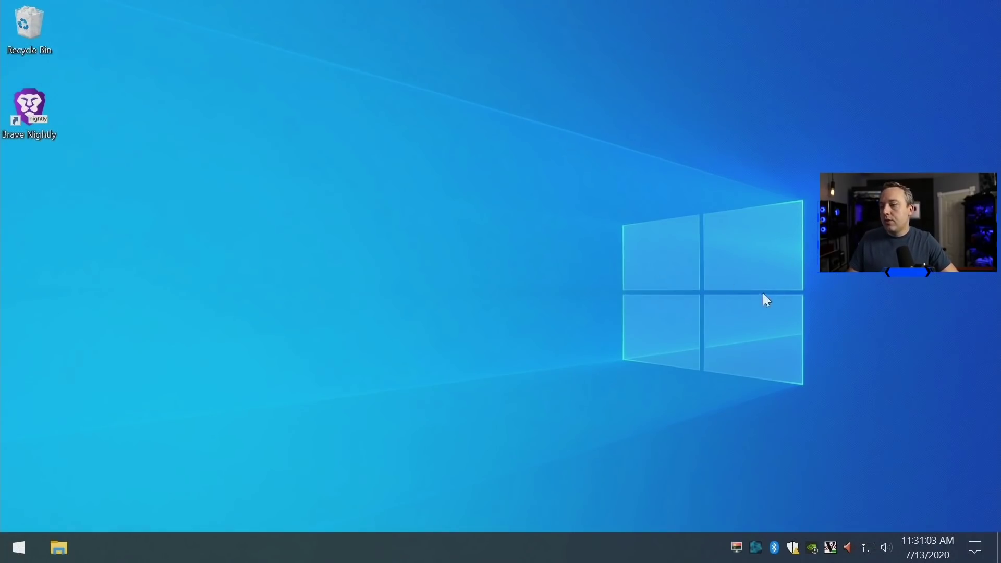
right_click(736, 549)
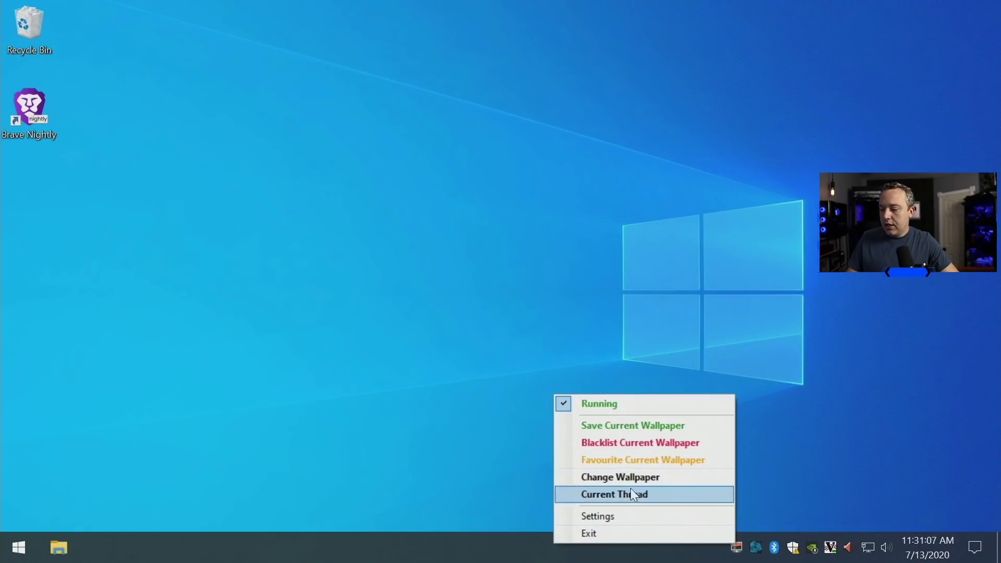
left_click(606, 511)
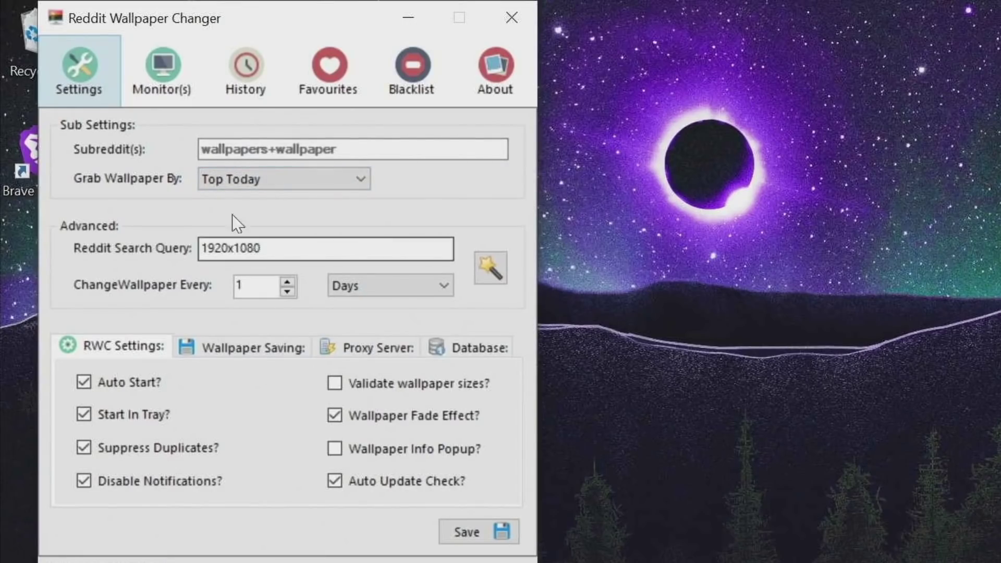
Step: Change Grab Wallpaper By to Top this Week and save the settings
left_click(280, 181)
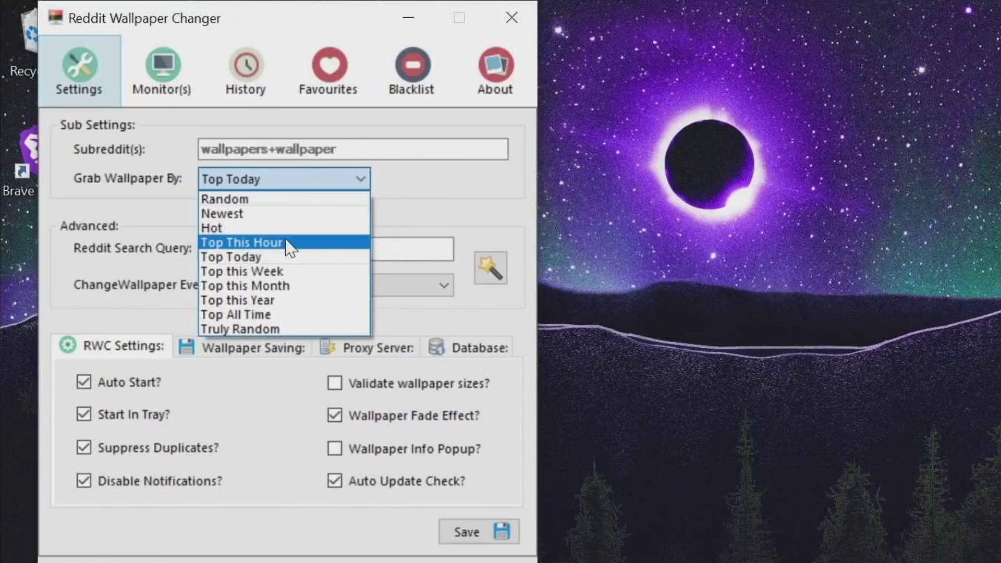
left_click(292, 277)
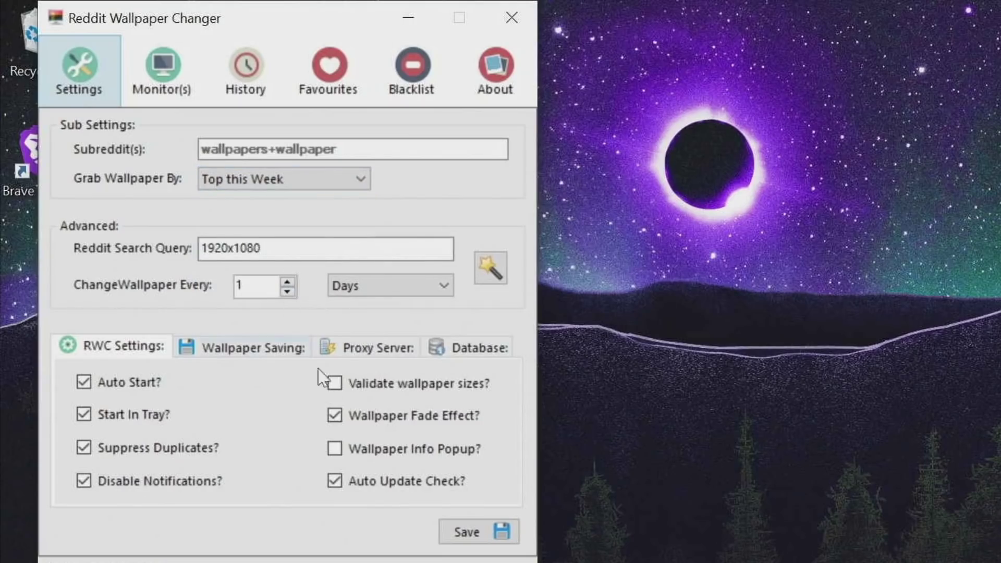
left_click(466, 532)
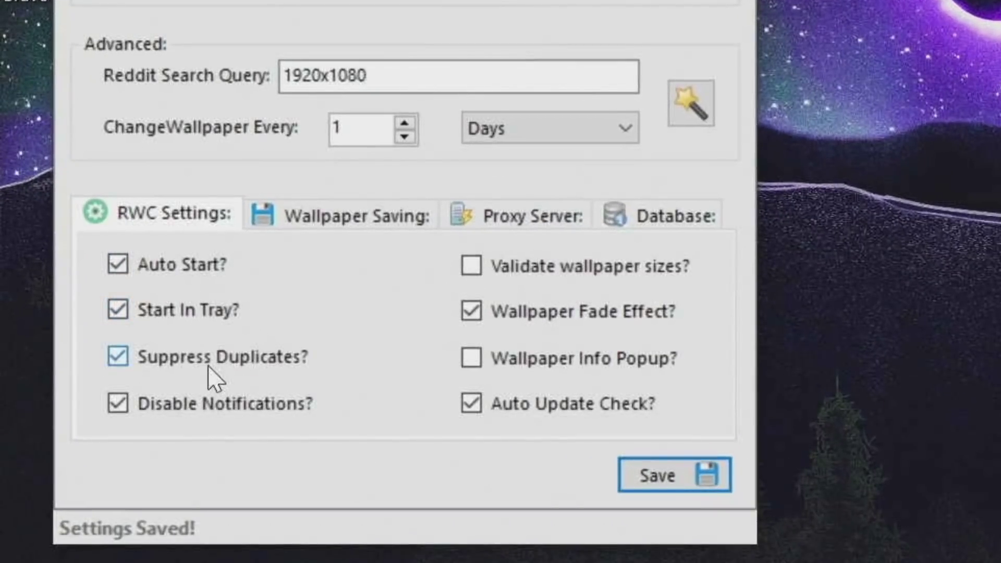
Step: Review the Wallpaper Saving options, then return to the RWC Settings tab
mouse_move(183, 356)
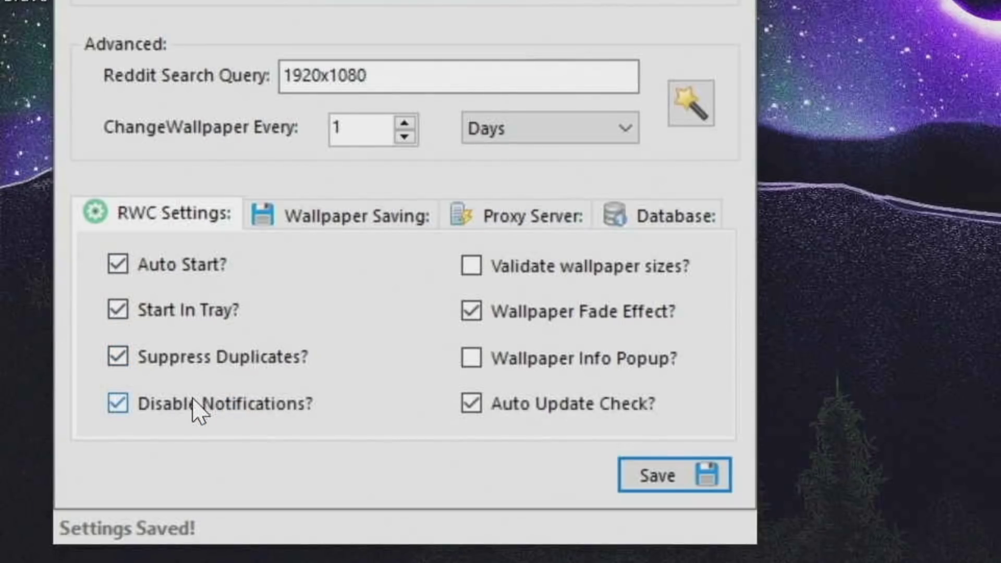
mouse_move(193, 398)
left_click(326, 221)
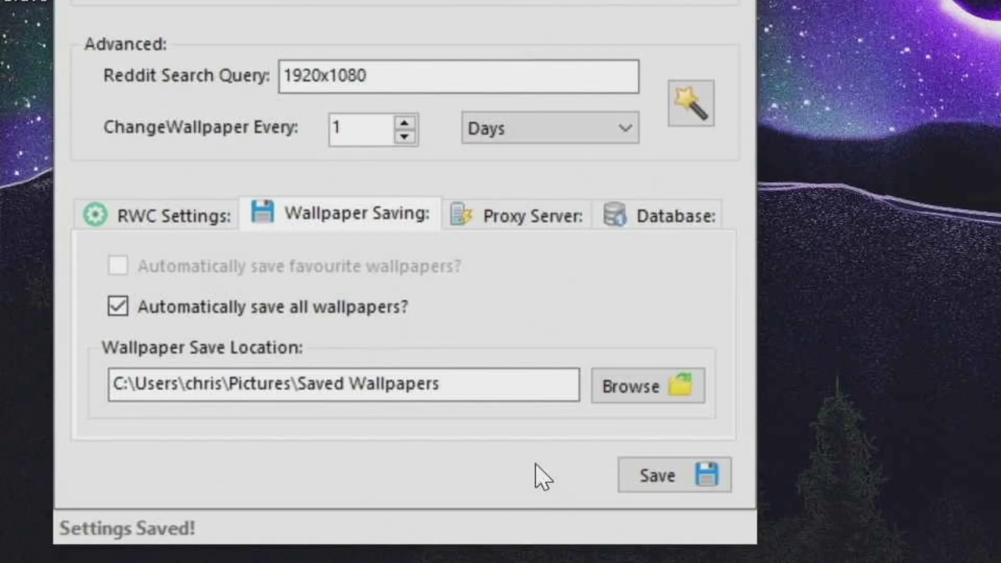
left_click(143, 207)
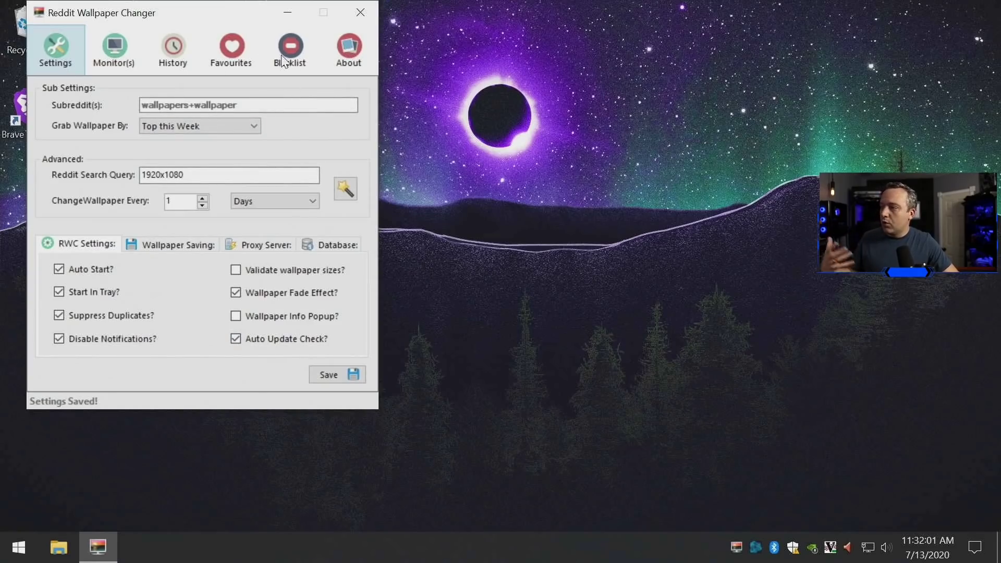
Step: Check the Monitor(s) tab, close settings, and apply a new wallpaper via the tray's Change Wallpaper
left_click(111, 50)
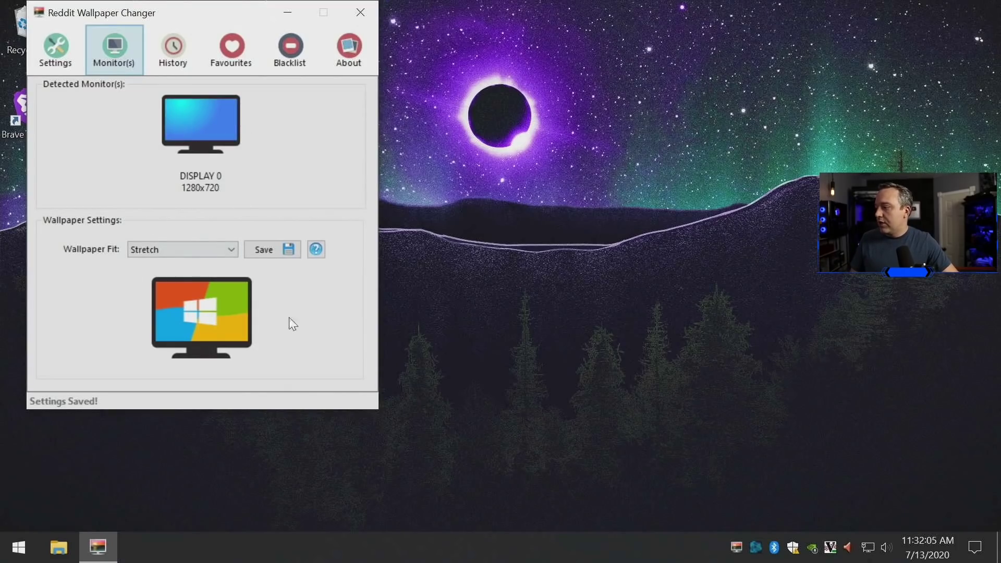
left_click(360, 12)
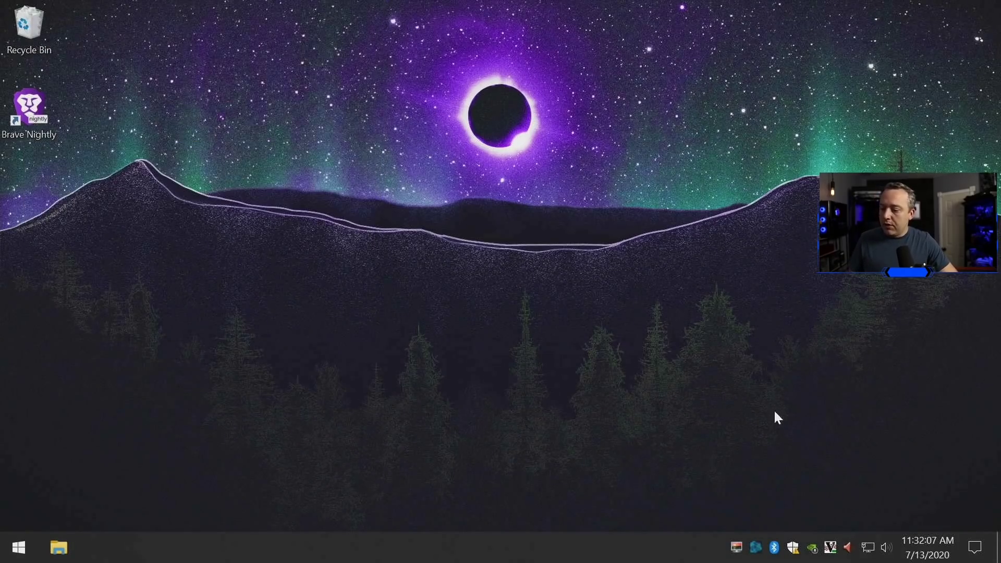
right_click(737, 548)
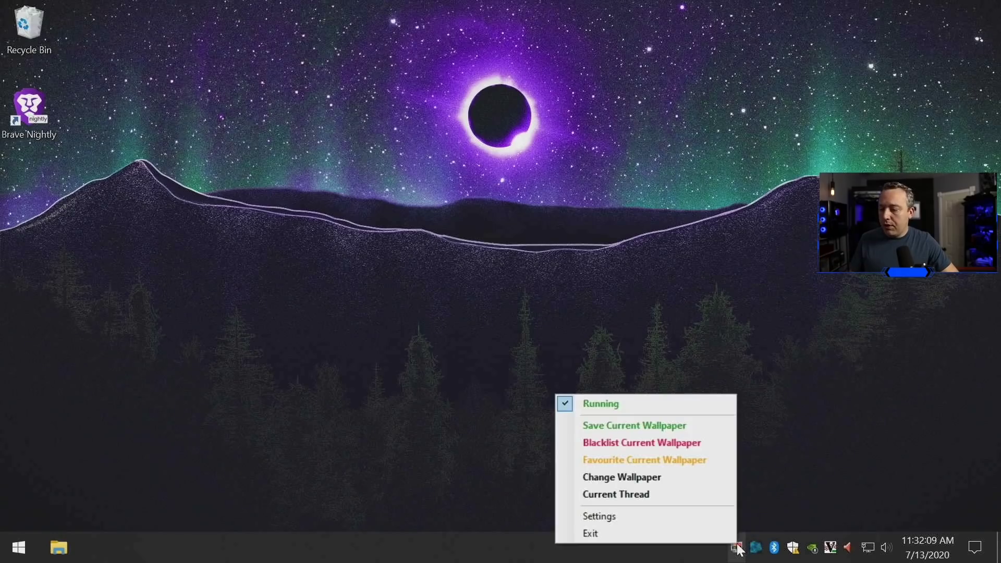
left_click(655, 477)
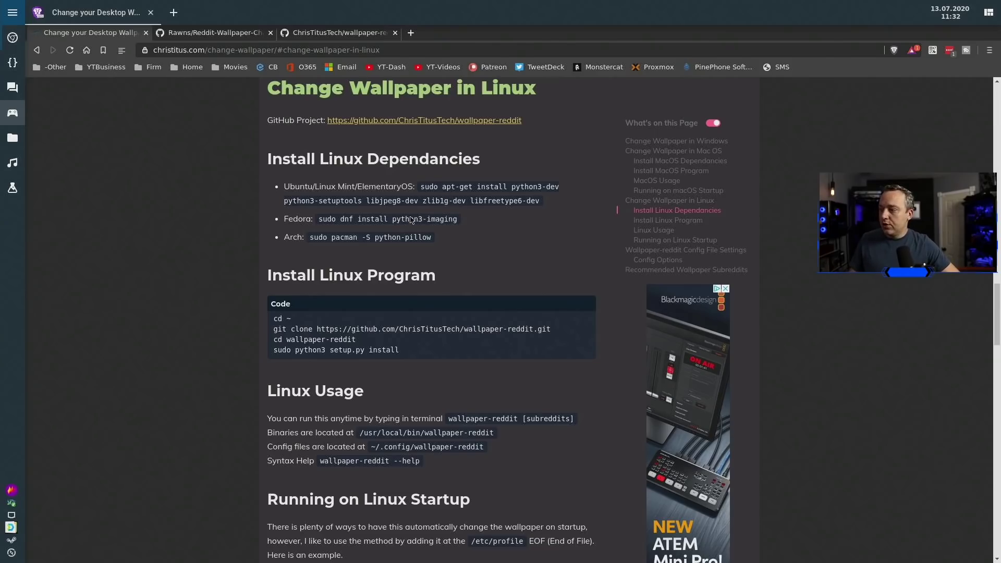
Step: Copy the guide's Ubuntu apt-get dependency install command
left_click_drag(421, 187, 537, 203)
right_click(534, 205)
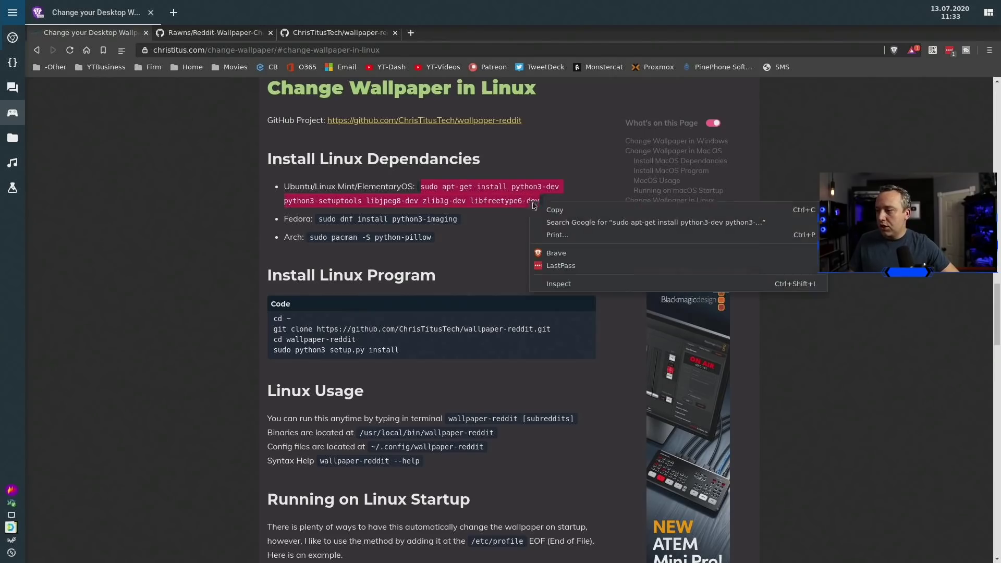
left_click(555, 210)
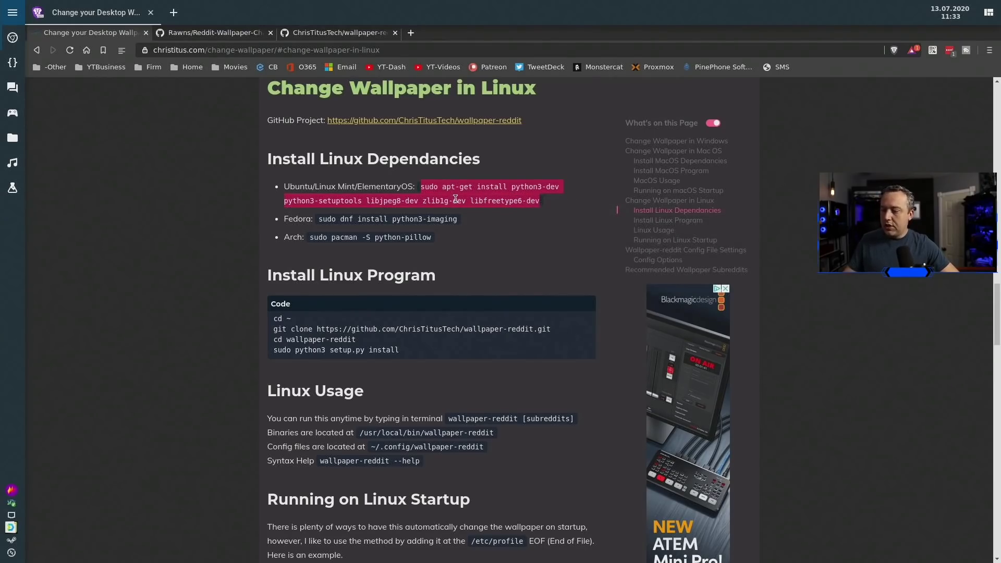
Step: Run the pasted apt-get command in a new terminal, entering the sudo password
key("super+Return")
right_click(659, 166)
left_click(685, 191)
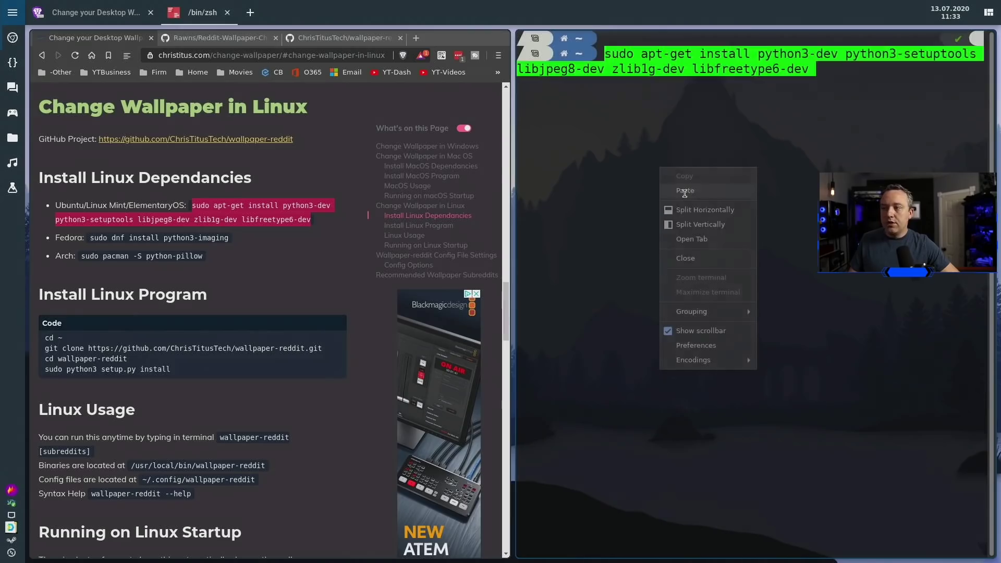
key("Return")
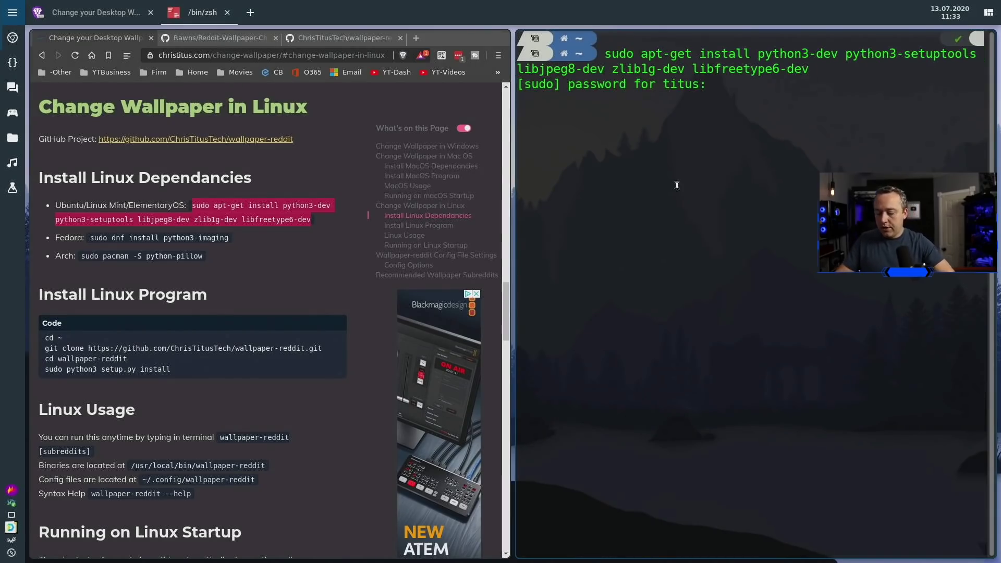
type("****")
key("Return")
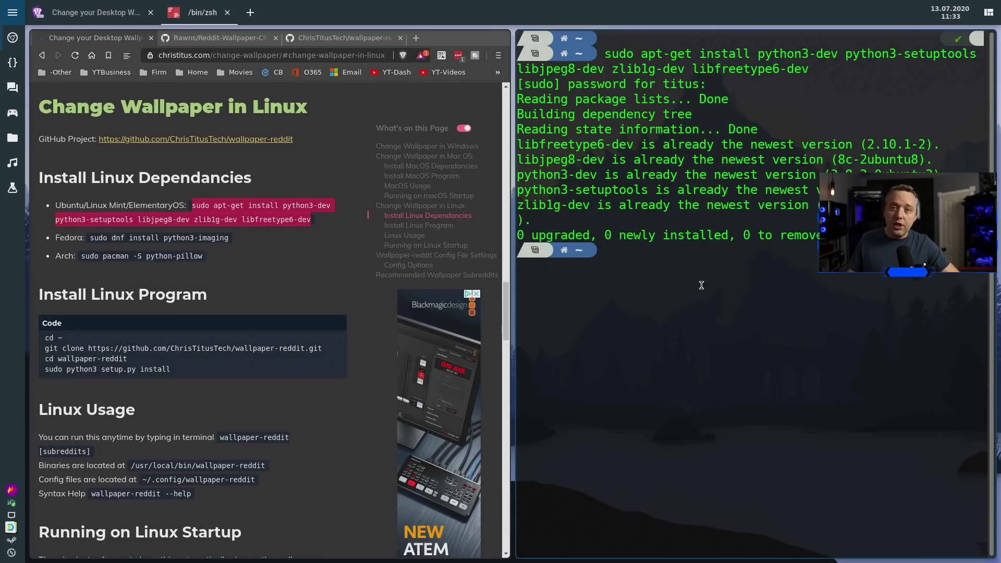
Step: Close the terminal and copy the guide's Install Linux Program commands
key("ctrl+d")
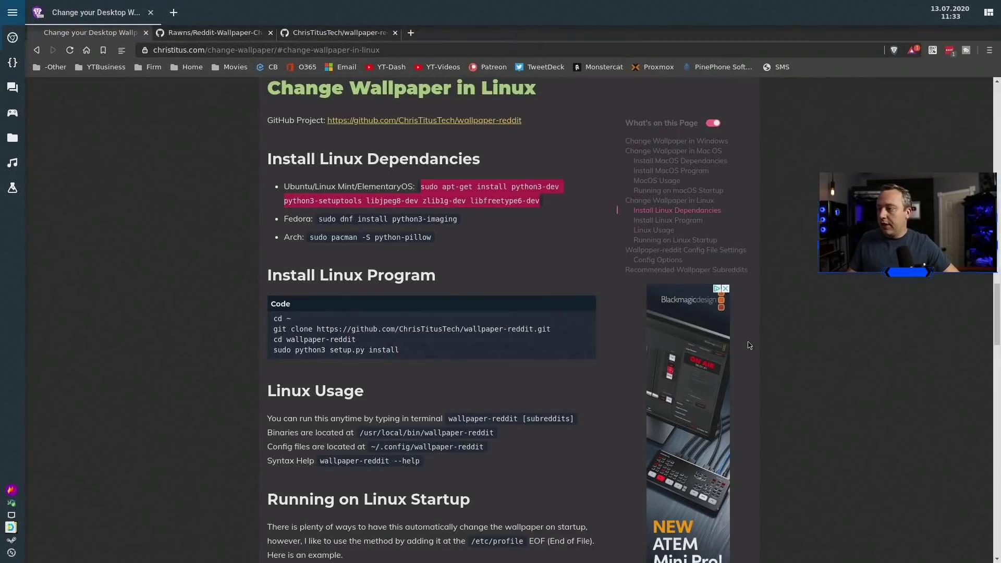
scroll(322, 222, "down", 2)
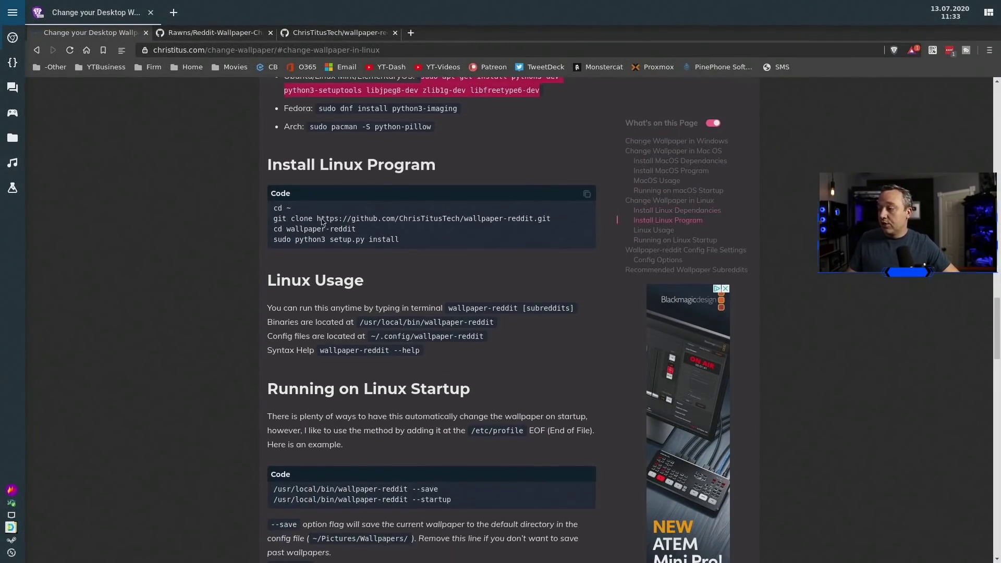
left_click(587, 194)
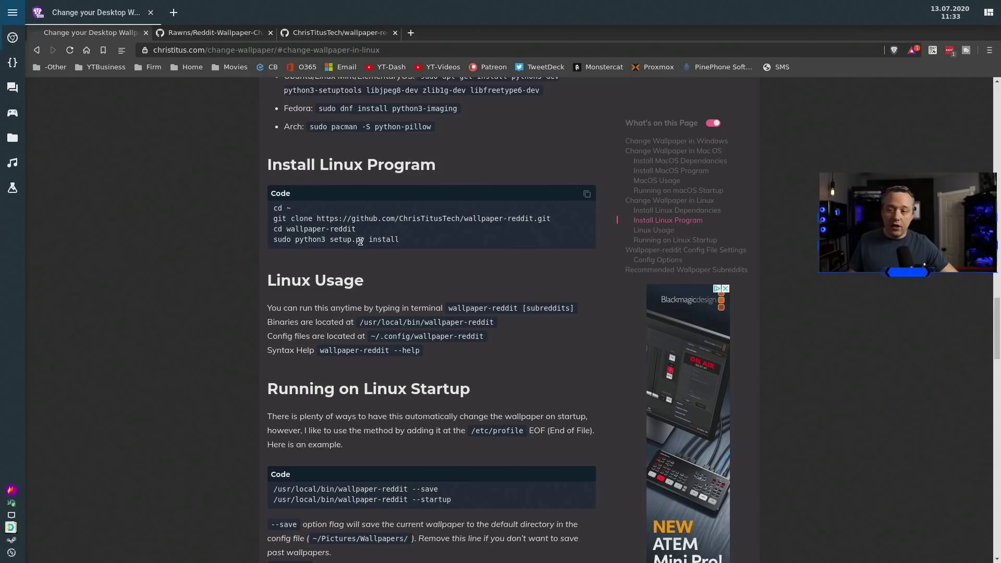
Step: Look over the Linux Usage section's wallpaper-reddit command, then leave the browser
scroll(359, 230, "down", 2)
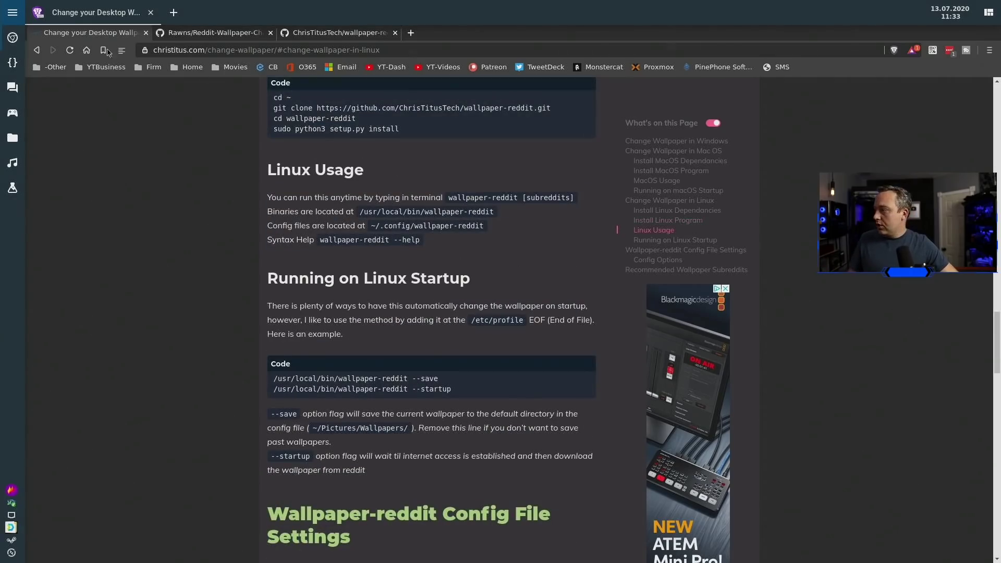
left_click(9, 68)
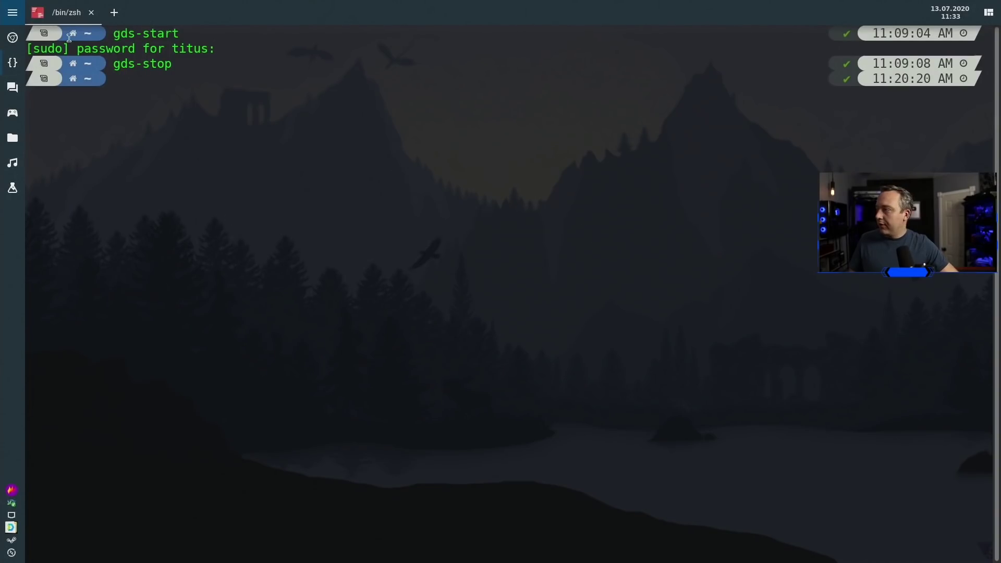
left_click(91, 12)
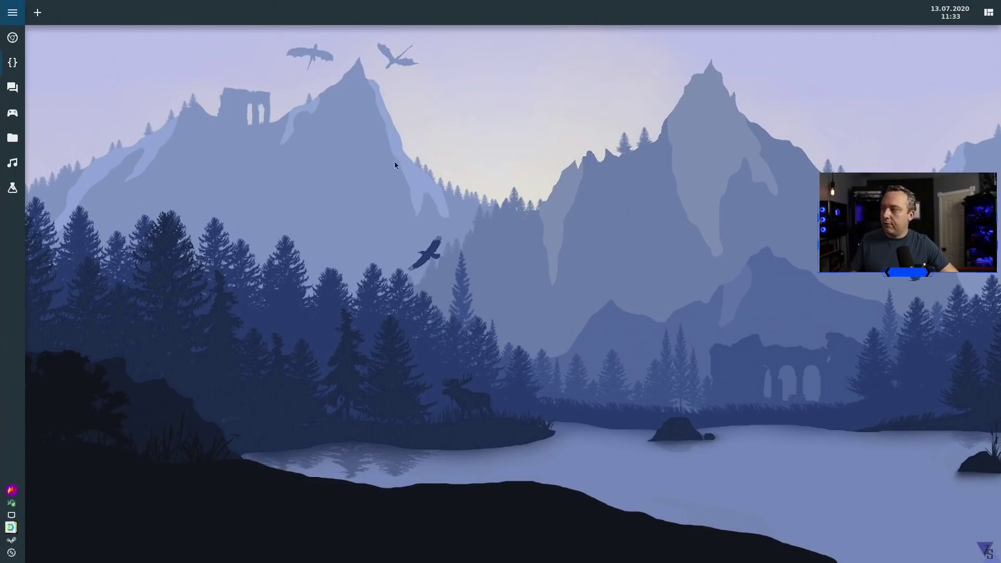
left_click(12, 37)
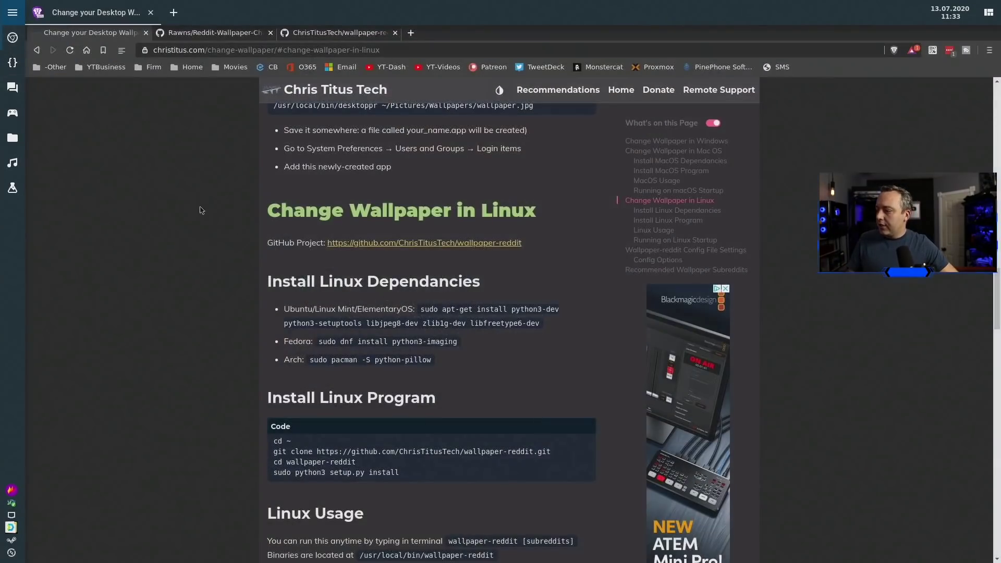
scroll(428, 334, "down", 2)
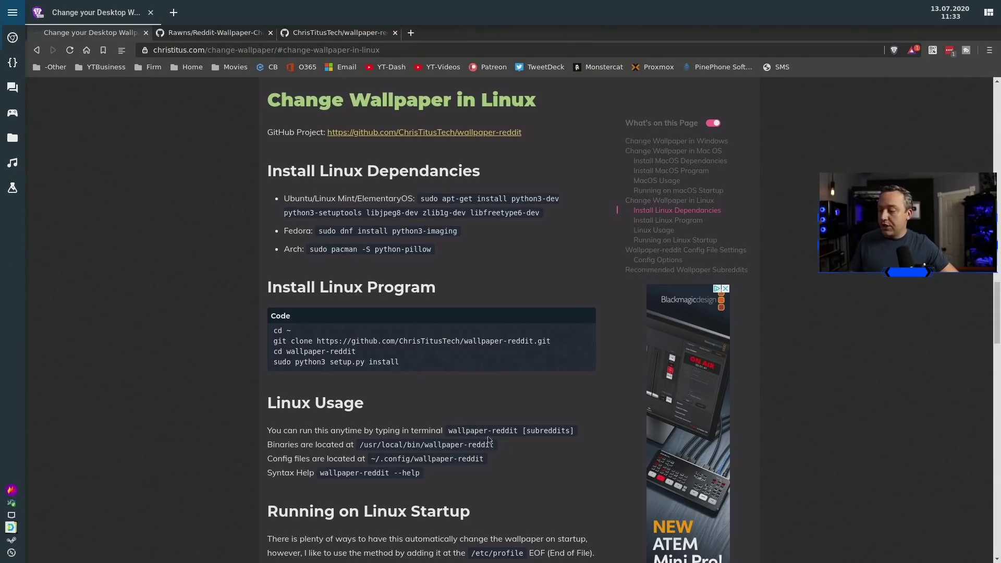
left_click_drag(456, 430, 508, 428)
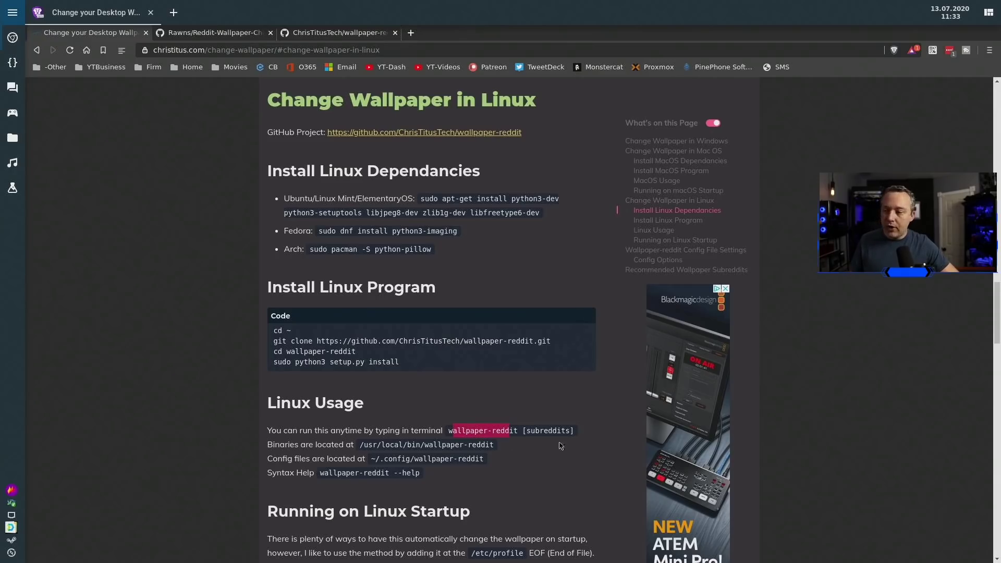
left_click(497, 453)
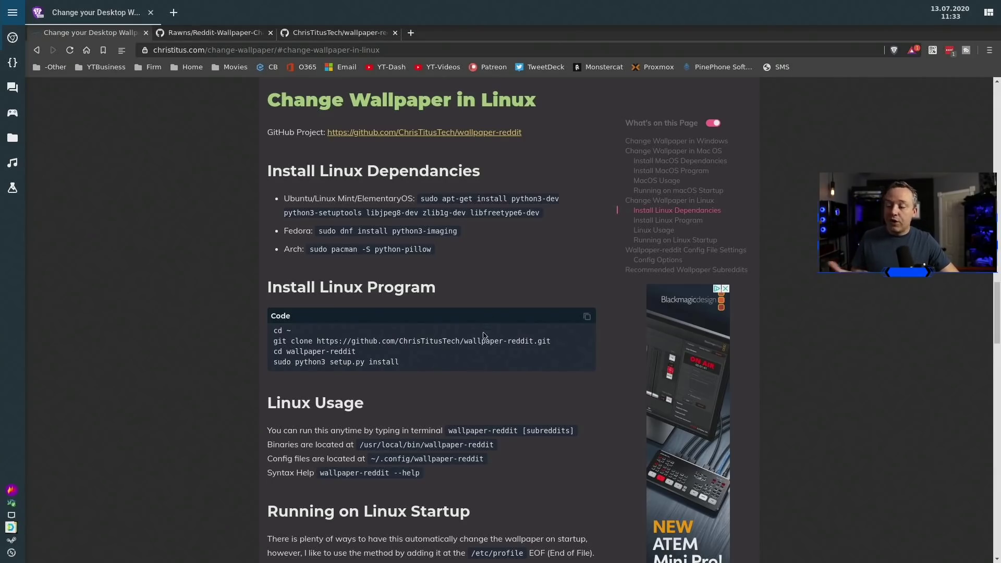
left_click(12, 66)
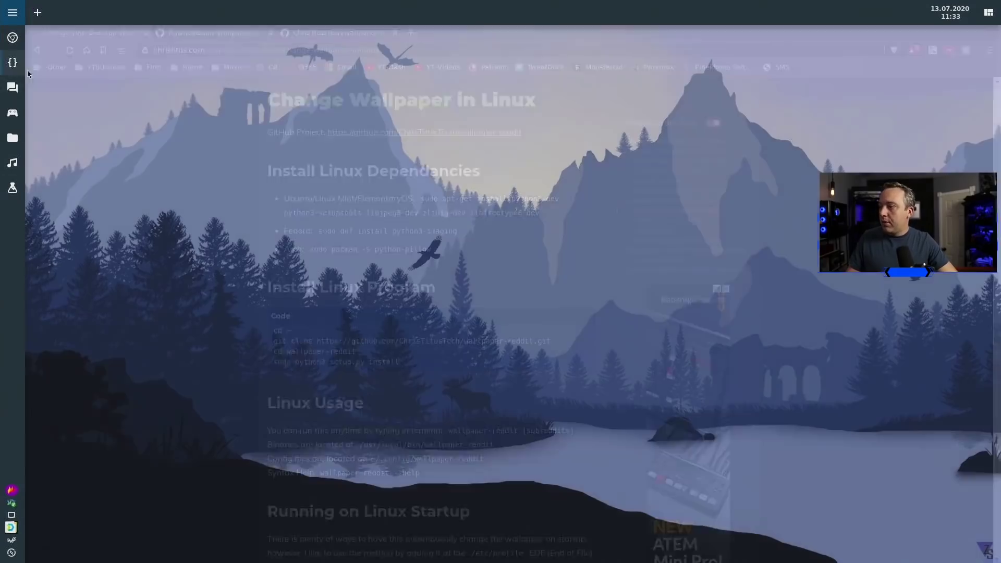
Step: Run wallpaper-reddit in a new terminal tab; it reports the current wallpaper is already newest
key("ctrl+shift+t")
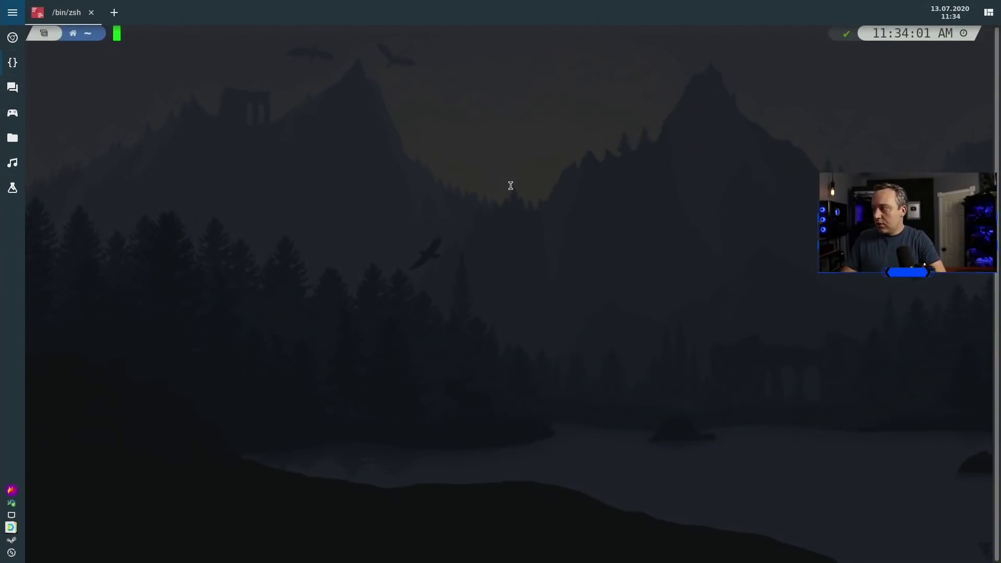
type("wallpaper-red")
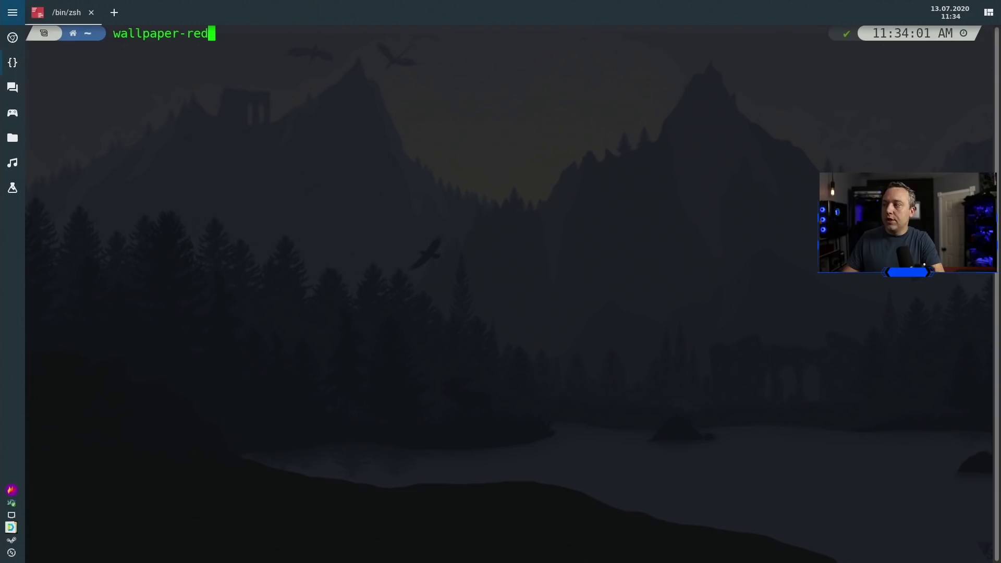
type("dit")
key("Return")
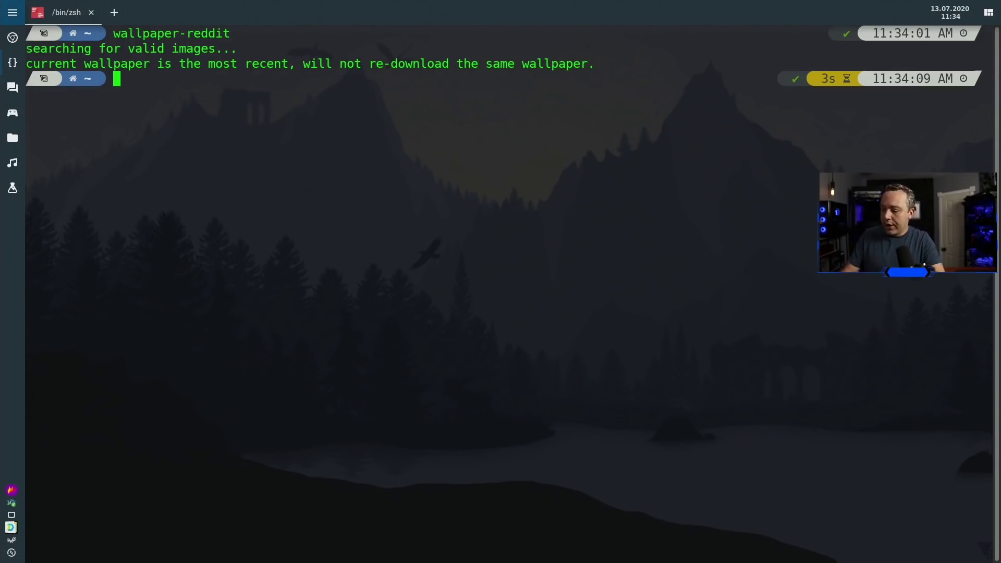
type("vim ")
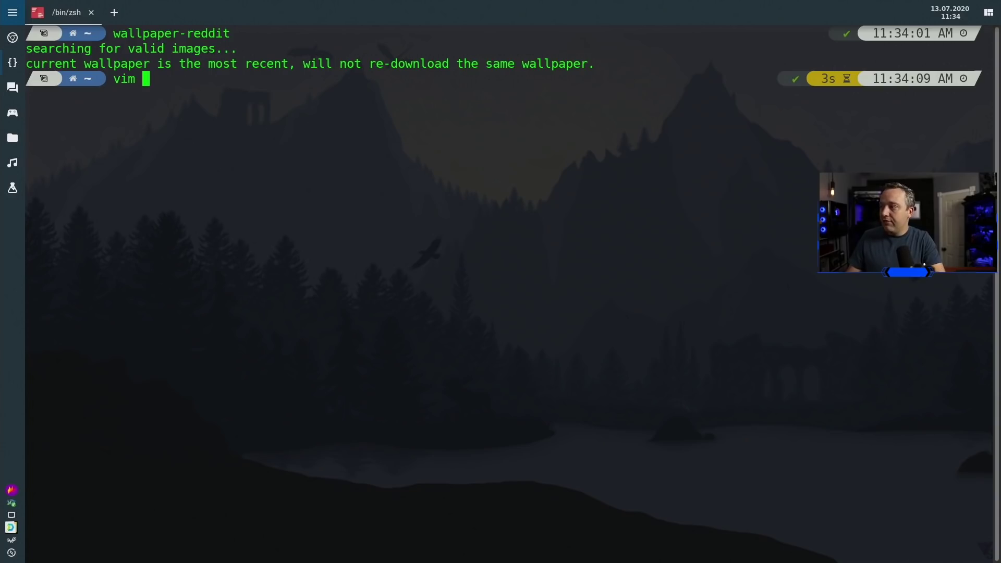
type(".pr")
key("Tab")
key("Return")
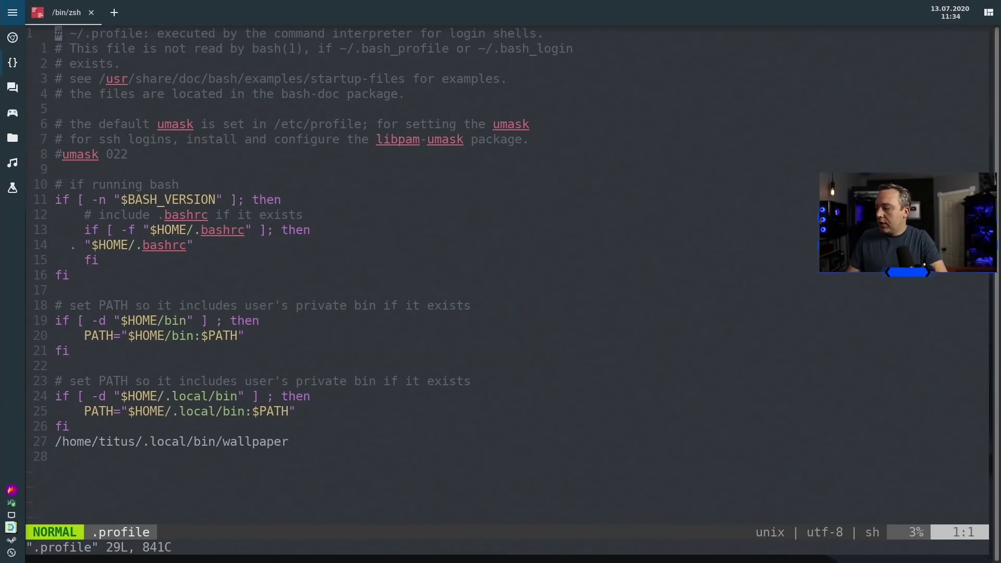
key("j")
key("j")
key("j")
key("j")
key("j")
key("j")
key("j")
key("j")
key("j")
key("j")
key("j")
key("j")
key("j")
key("j")
key("j")
key("j")
key("j")
key("j")
key("j")
key("j")
key("j")
key("j")
key("j")
key("j")
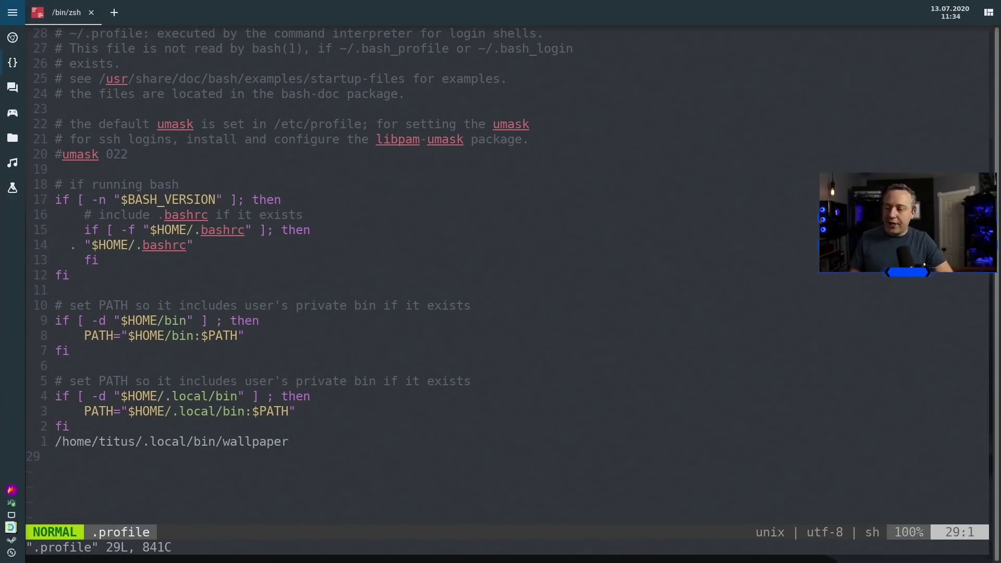
key("k")
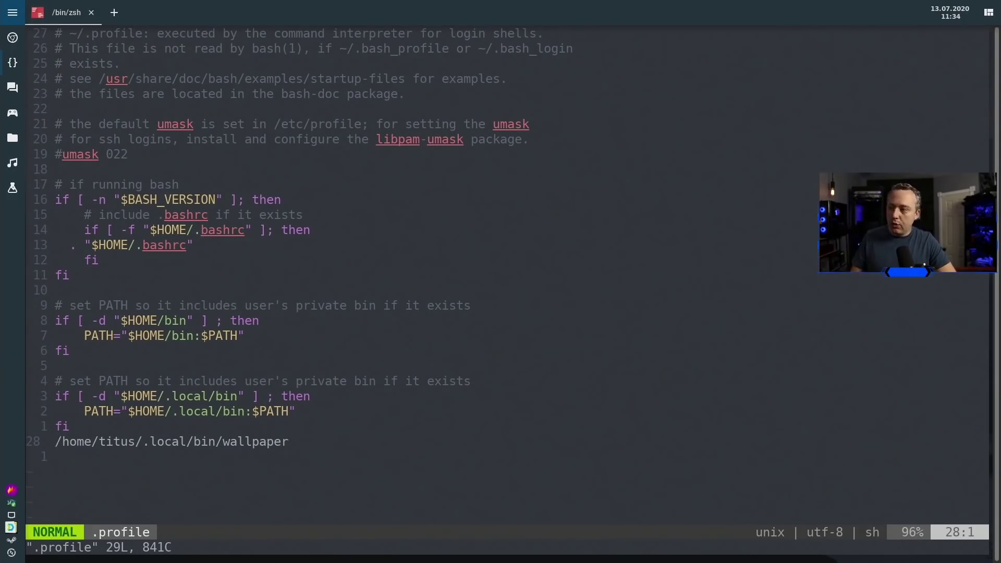
key("w")
key("w")
key("w")
key("e")
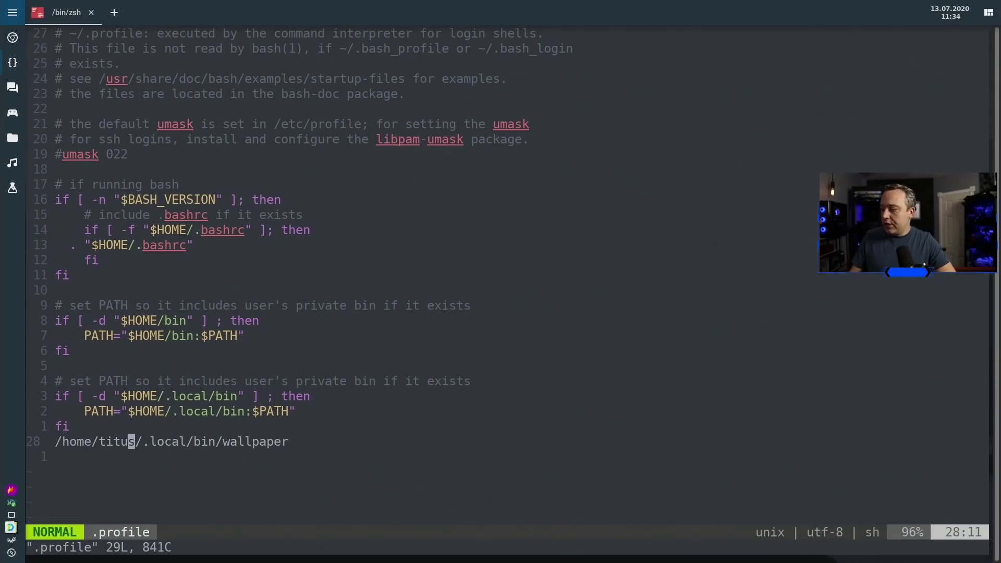
key("l")
key("l")
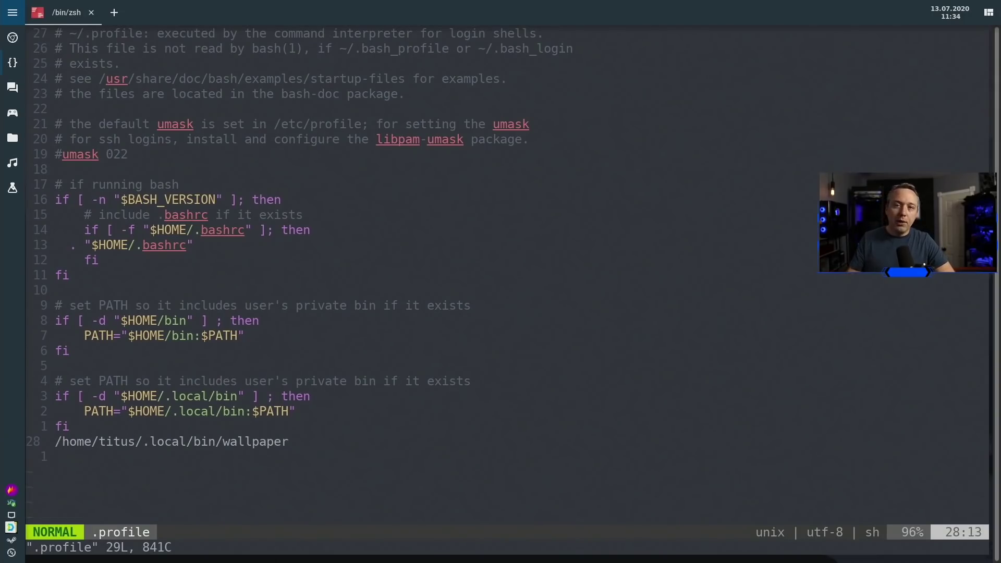
key("l")
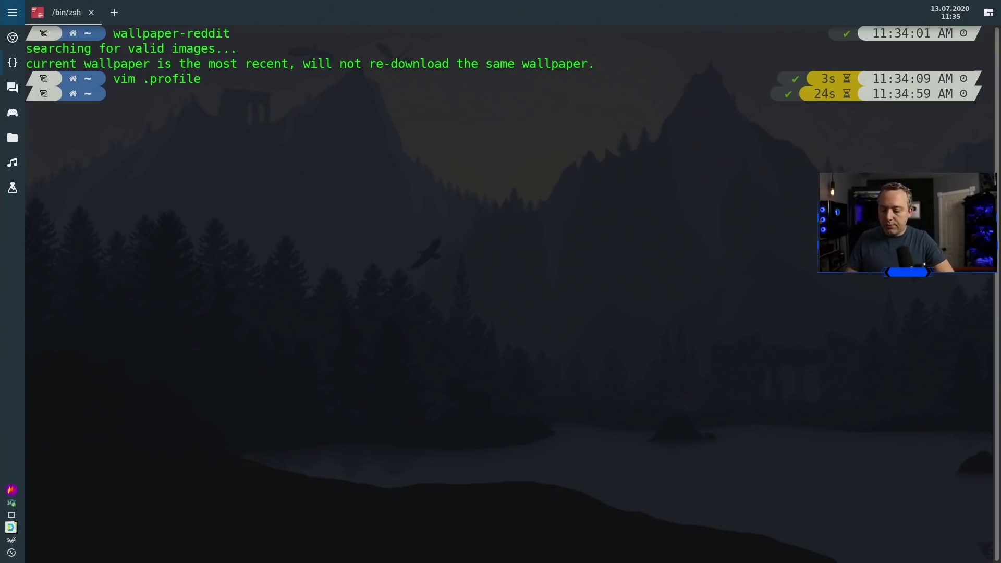
type("cat .local/bin/wallpaper")
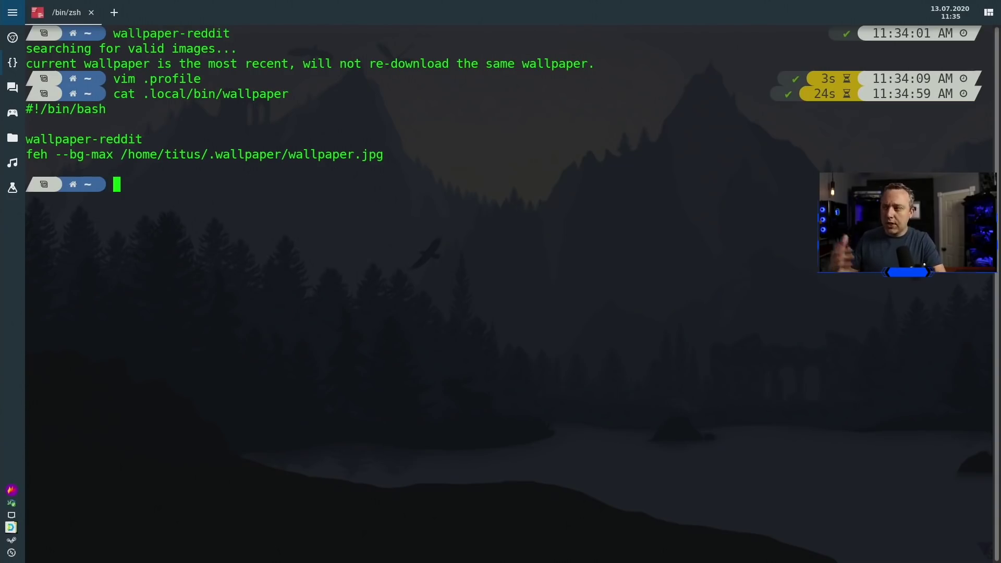
Step: Open .config/wallpaper-reddit/wallpaper-reddit.conf in Vim
type("cd .config/wallpaper-reddit/")
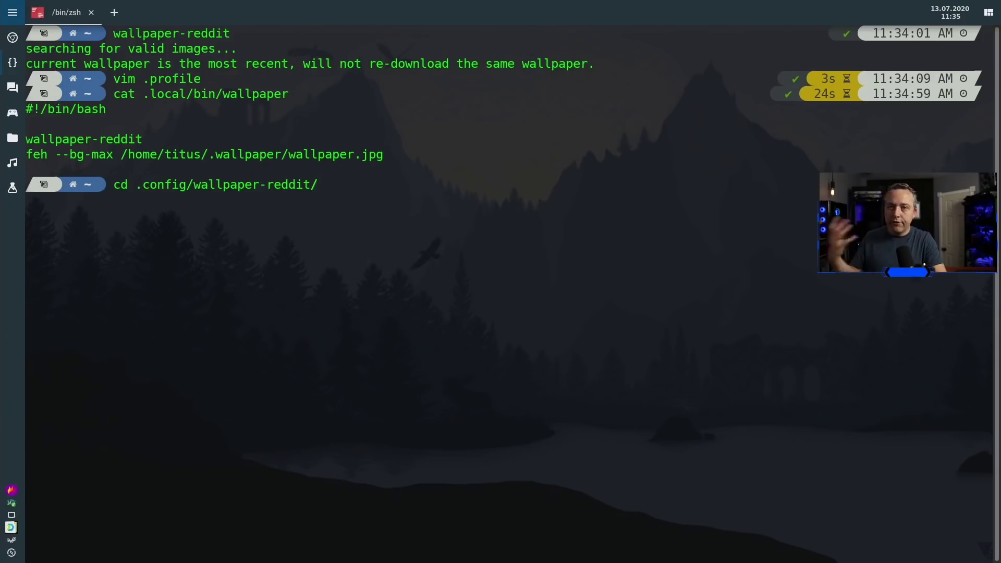
key("Return")
type("l")
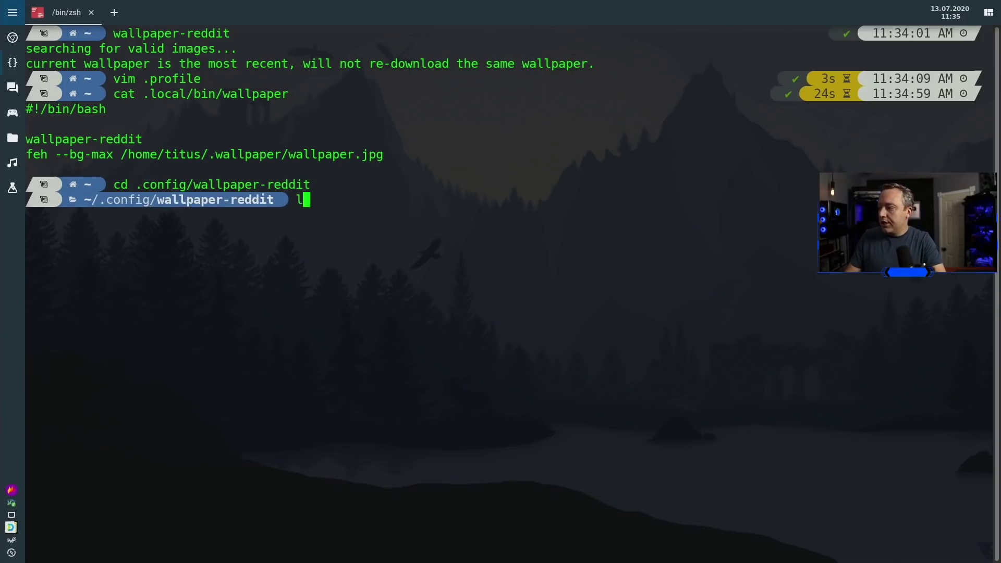
key("Return")
type("vim wal")
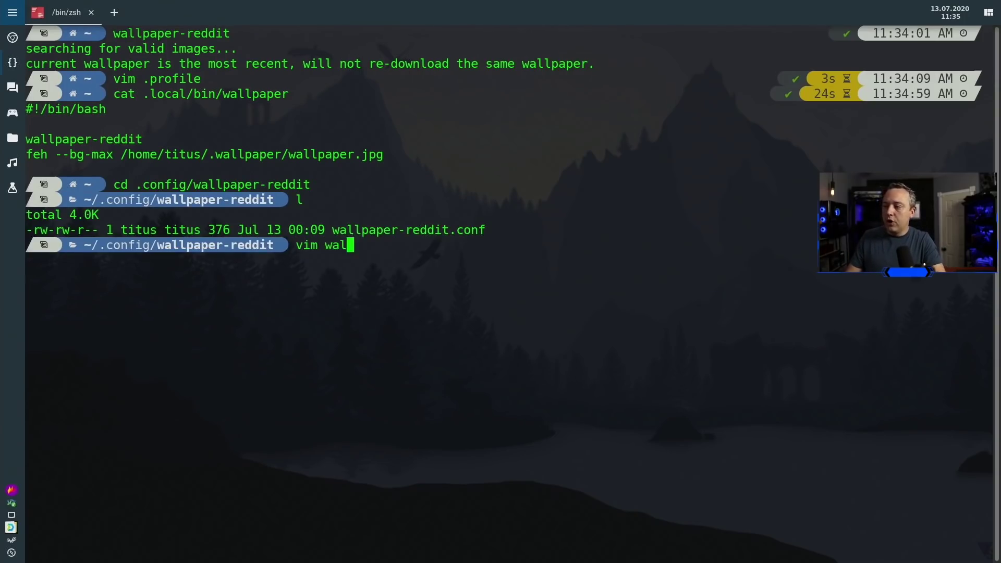
key("Tab")
key("Return")
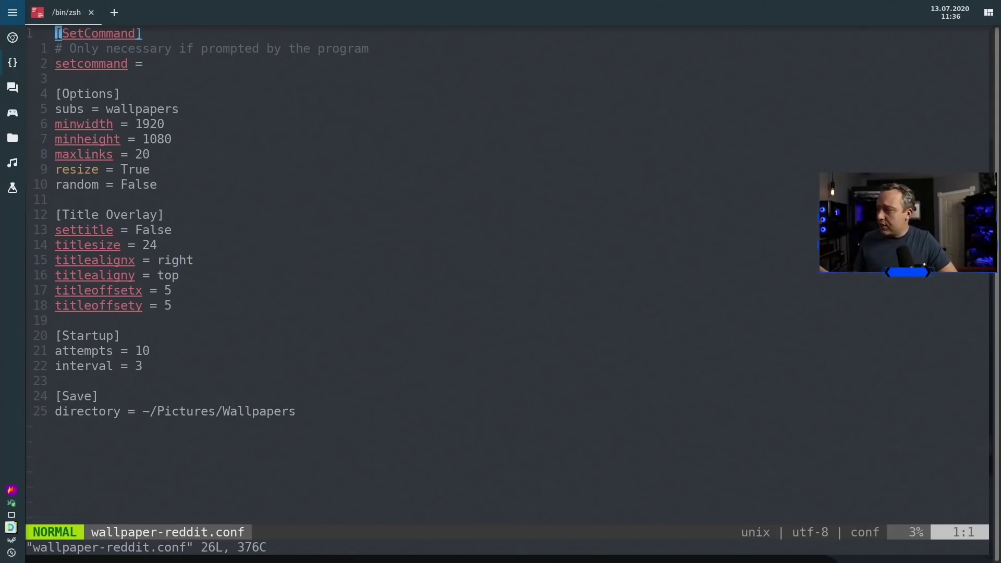
Step: Append ',wallpaper' to the subs line and save the file with :wq
key("j")
key("j")
key("j")
key("j")
key("j")
key("j")
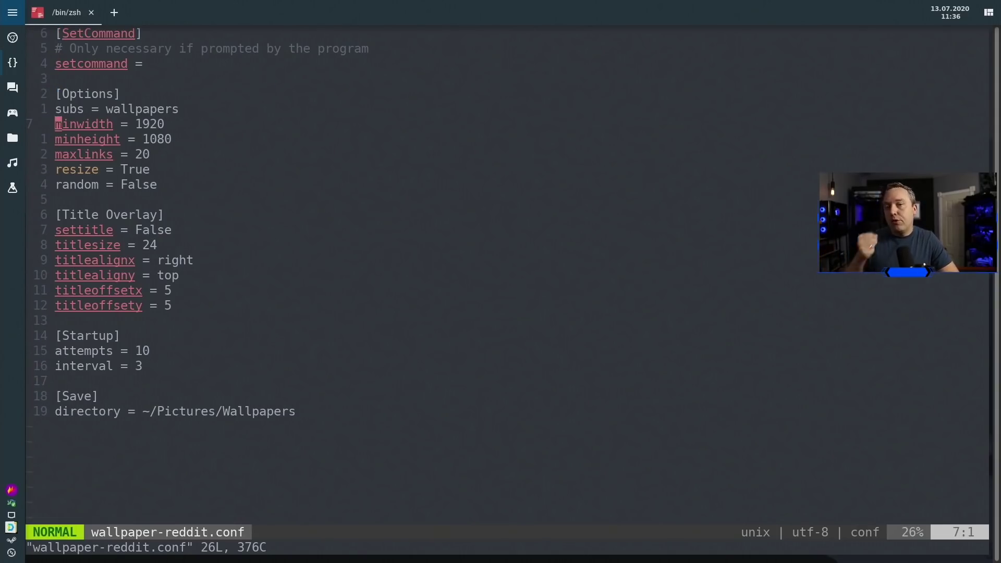
key("j")
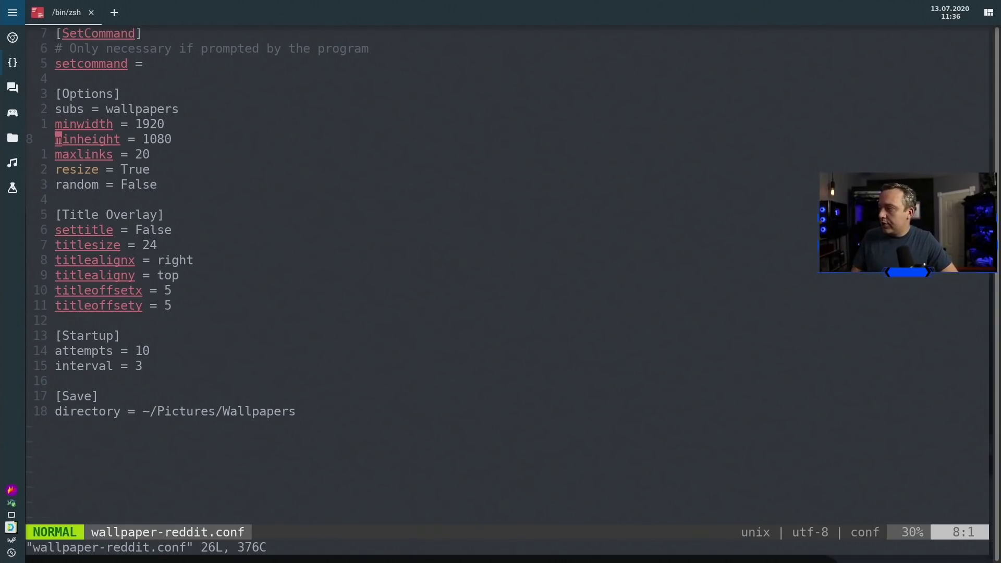
key("k")
key("k")
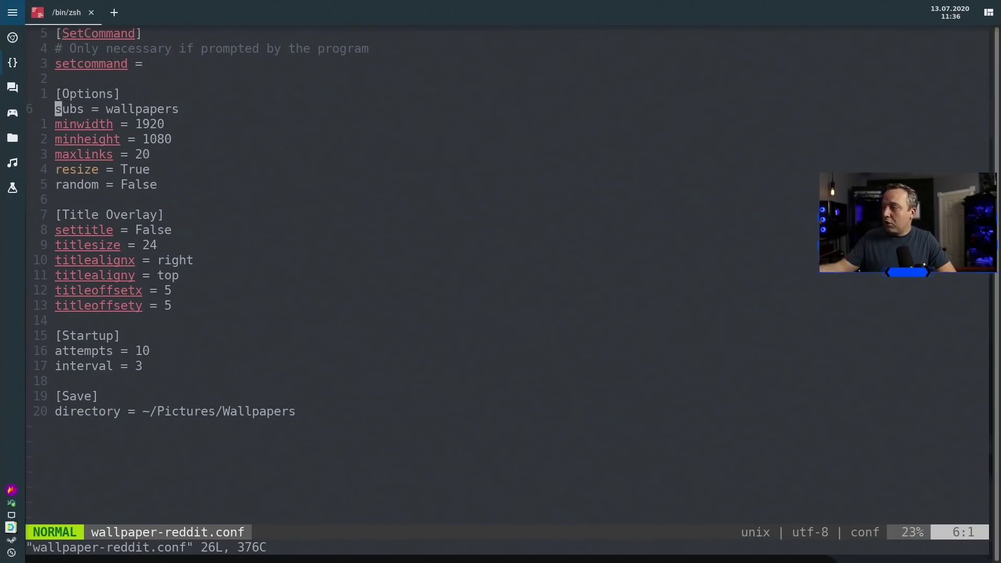
key("l")
key("l")
key("l")
key("l")
key("l")
key("l")
key("l")
key("l")
key("l")
key("l")
key("l")
key("l")
key("l")
key("l")
key("l")
key("l")
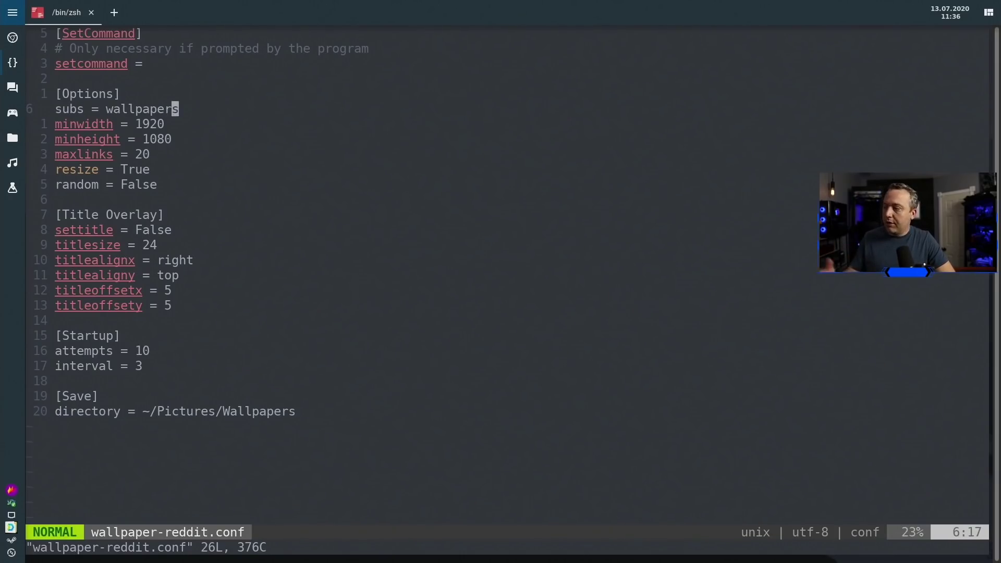
type("apers,w")
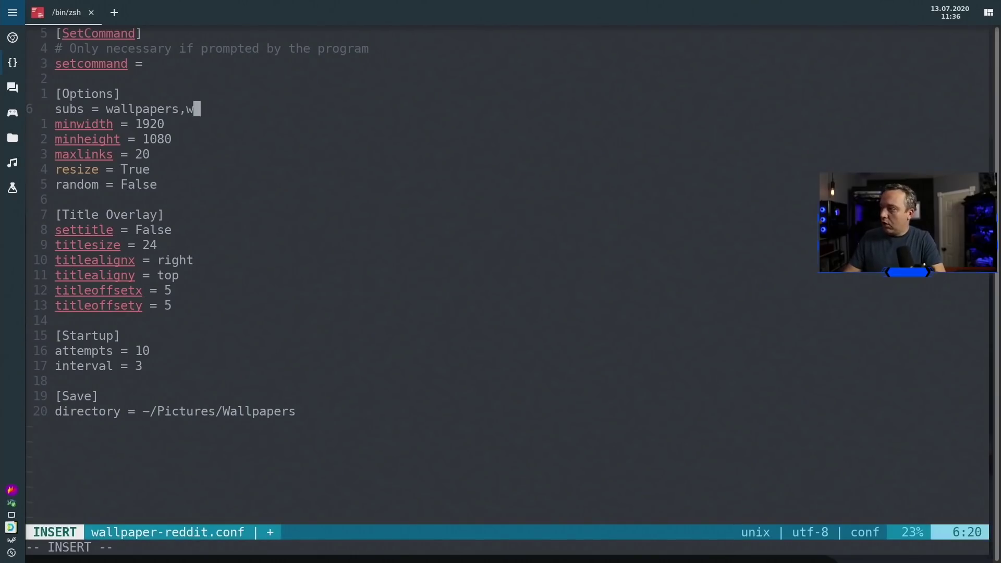
type("allpaper")
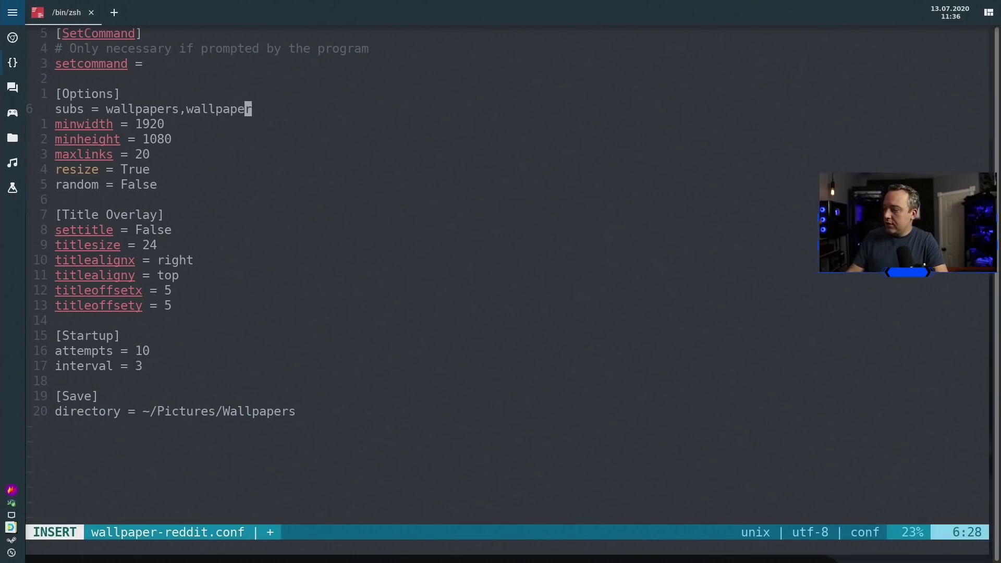
key("Escape")
type(":wq")
key("Return")
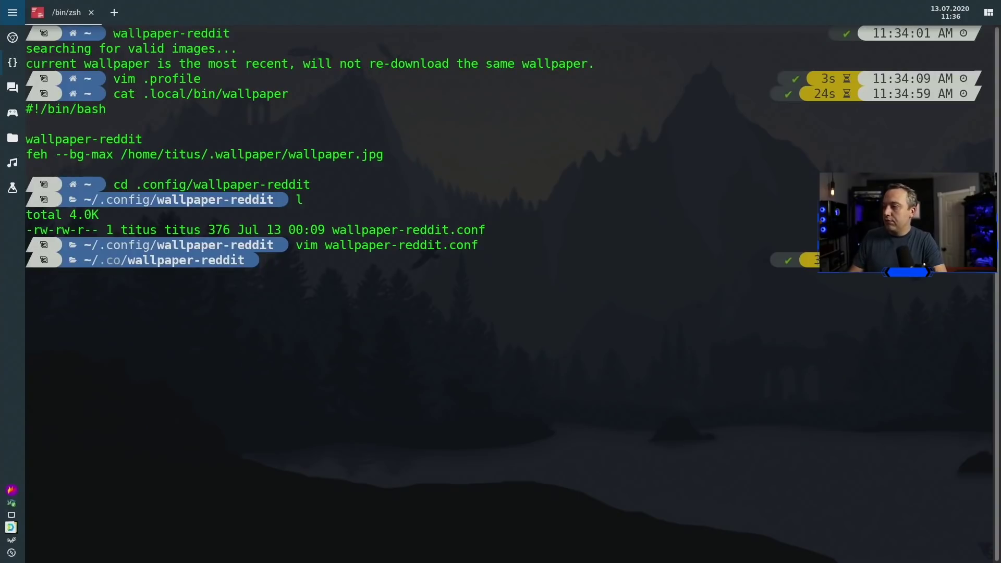
type("wallpaper-reddi")
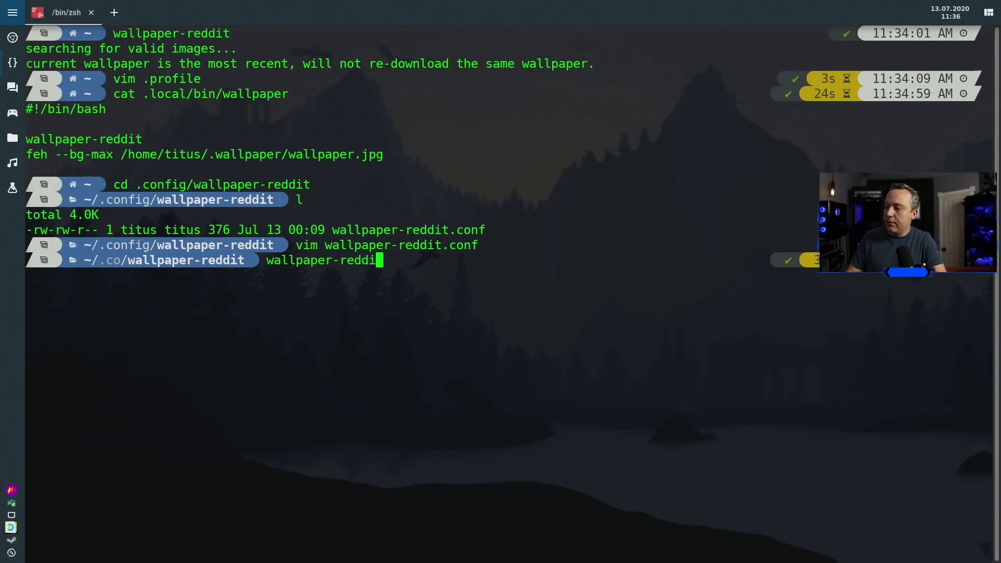
type("t")
Step: Run wallpaper-reddit and the wallpaper script, then close the terminal to reveal the bottled-ocean wallpaper
key("Return")
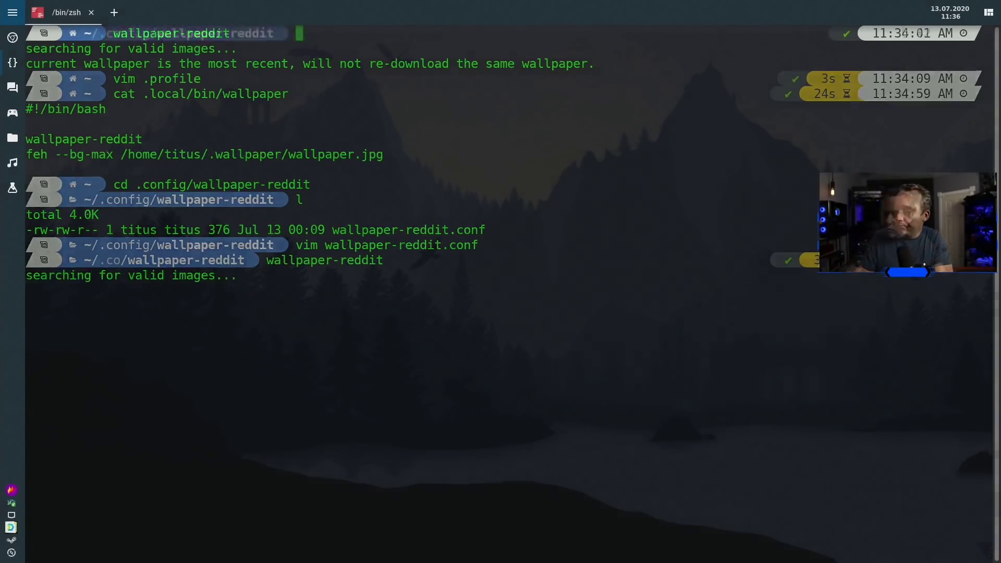
type("wallpaper")
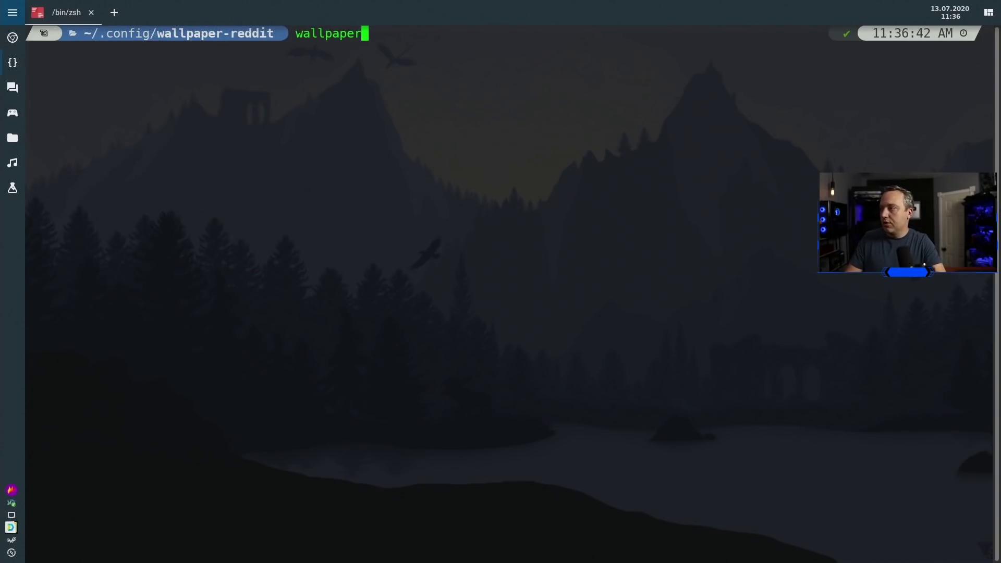
key("Return")
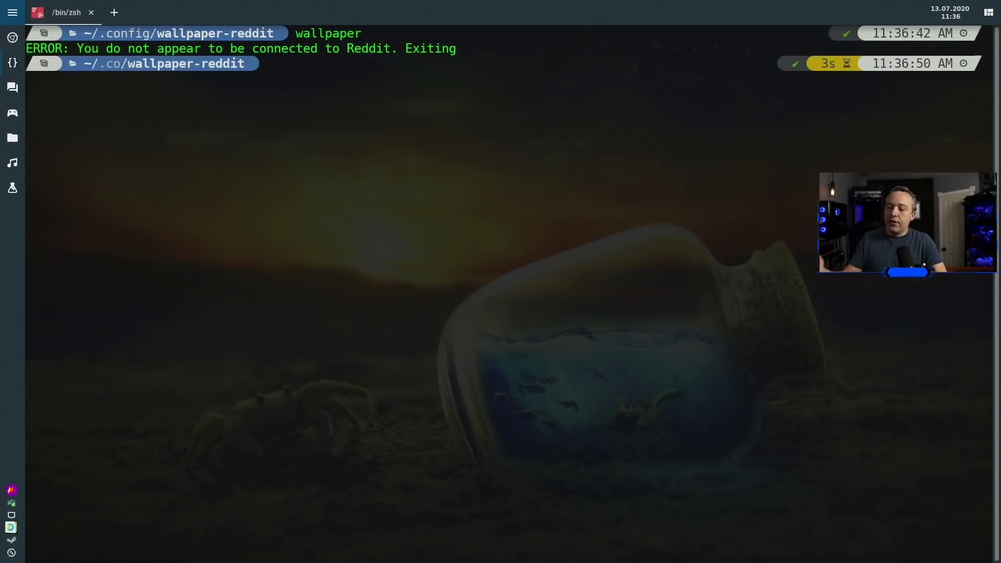
key("F12")
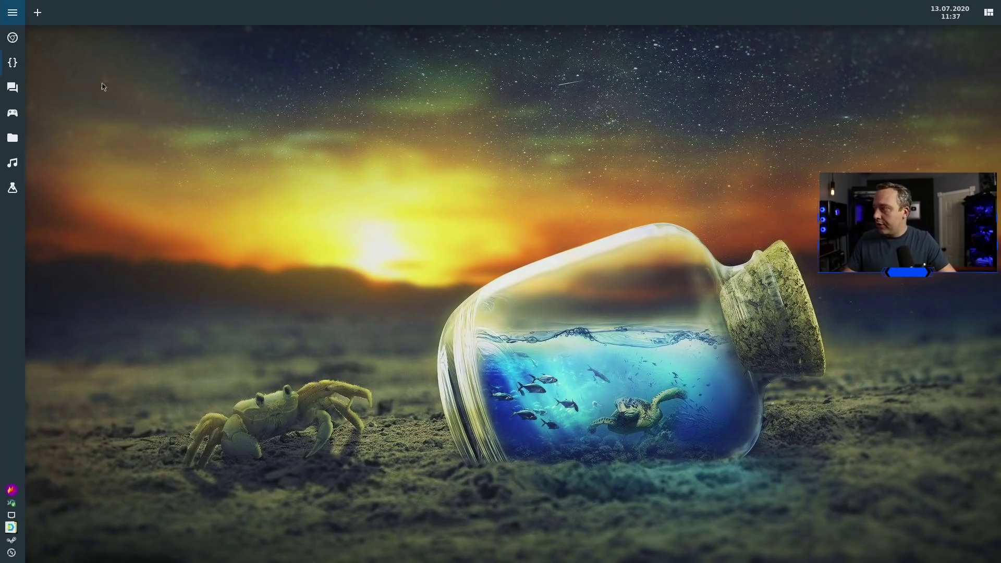
Step: Bring up the christitus.com wallpaper guide and jump to Recommended Wallpaper Subreddits
left_click(13, 37)
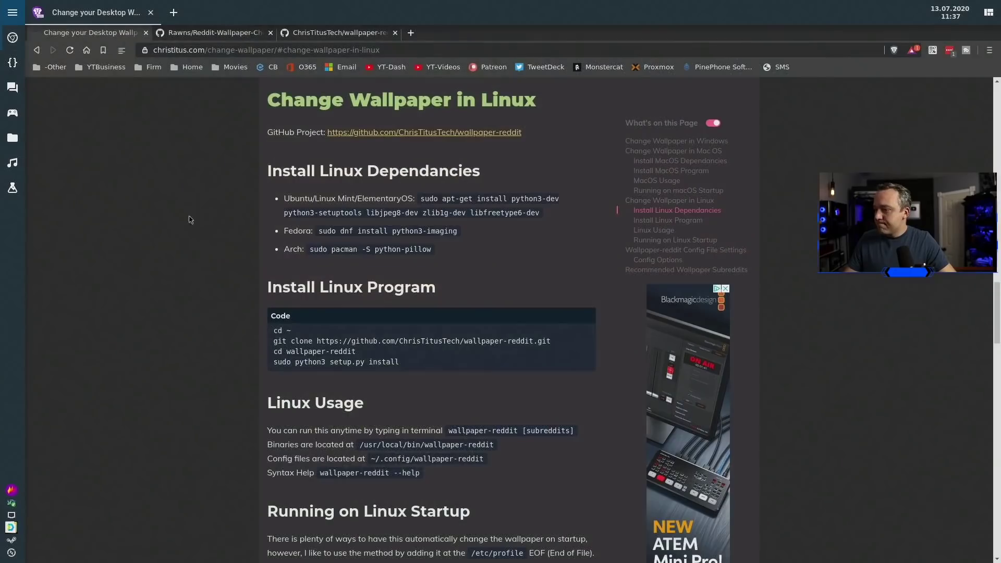
left_click(658, 269)
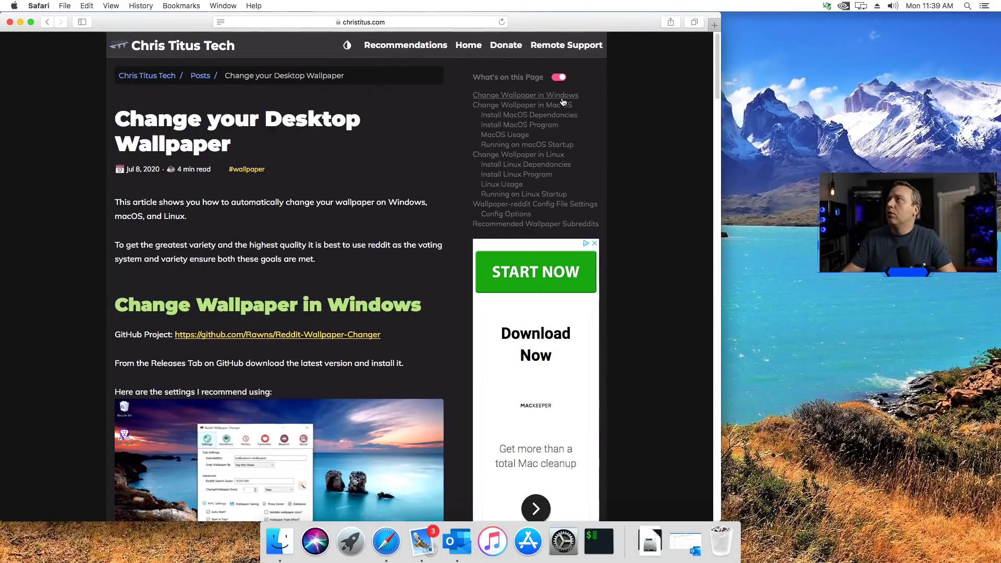
Step: Jump to the guide's 'Change Wallpaper in Mac OS' section and turn off 'What's on this Page'
left_click(528, 105)
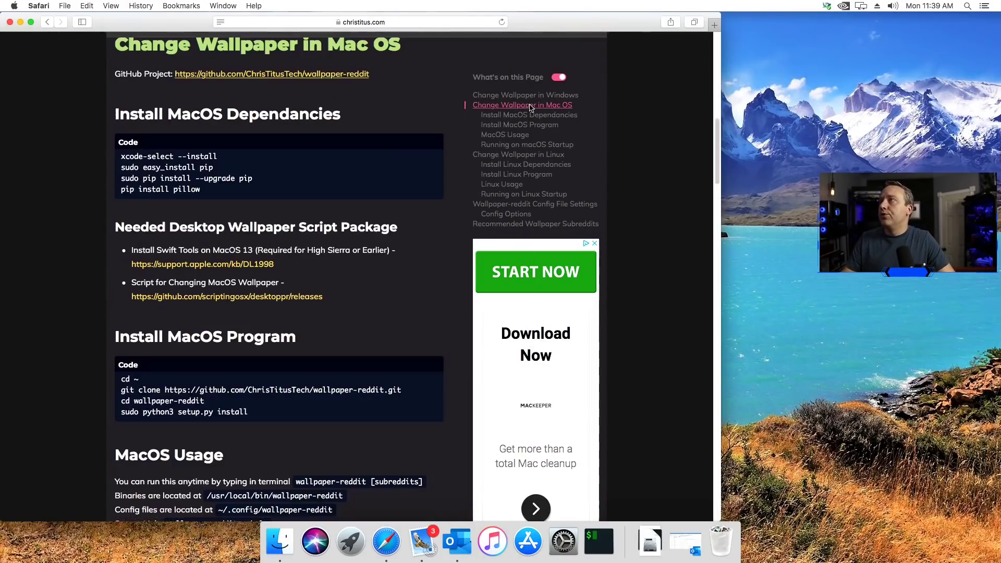
left_click(562, 79)
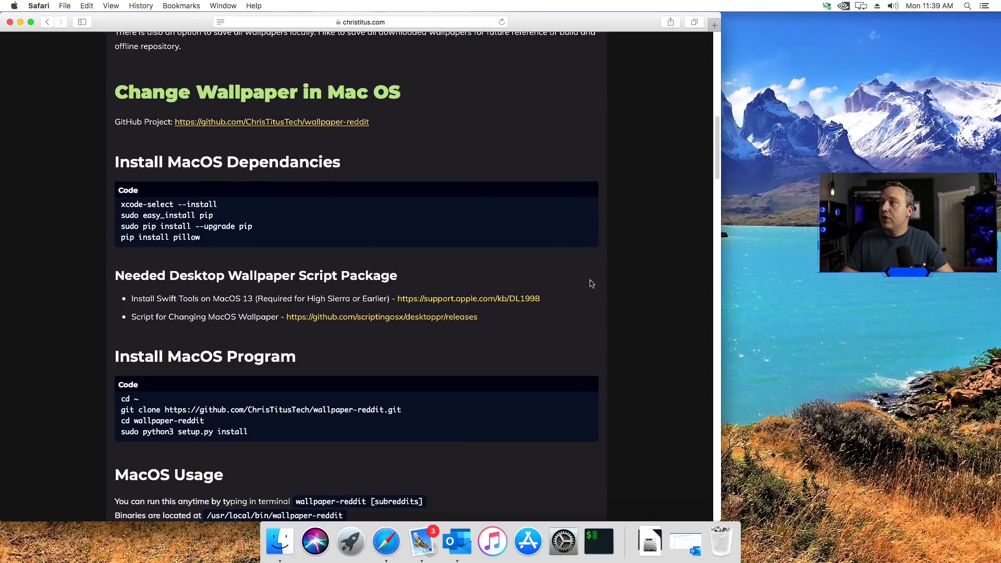
Step: Run the four pasted macOS dependency commands in iTerm2 with sudo, confirming pip and pillow 6.2.2
left_click(600, 538)
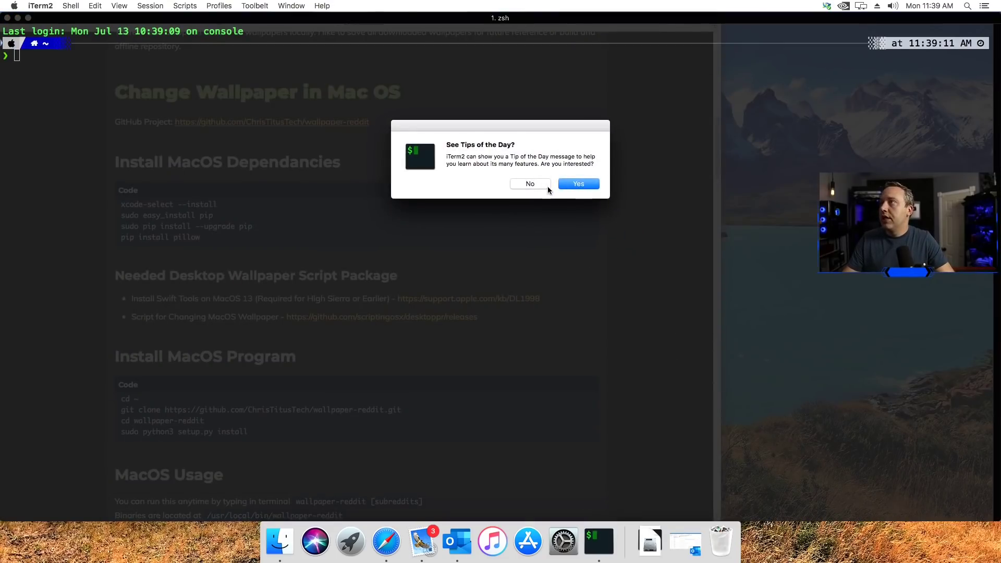
left_click(548, 183)
type("xcode-select --install sudo easy_install pip sudo pip install --upgrade pip pip install pillow")
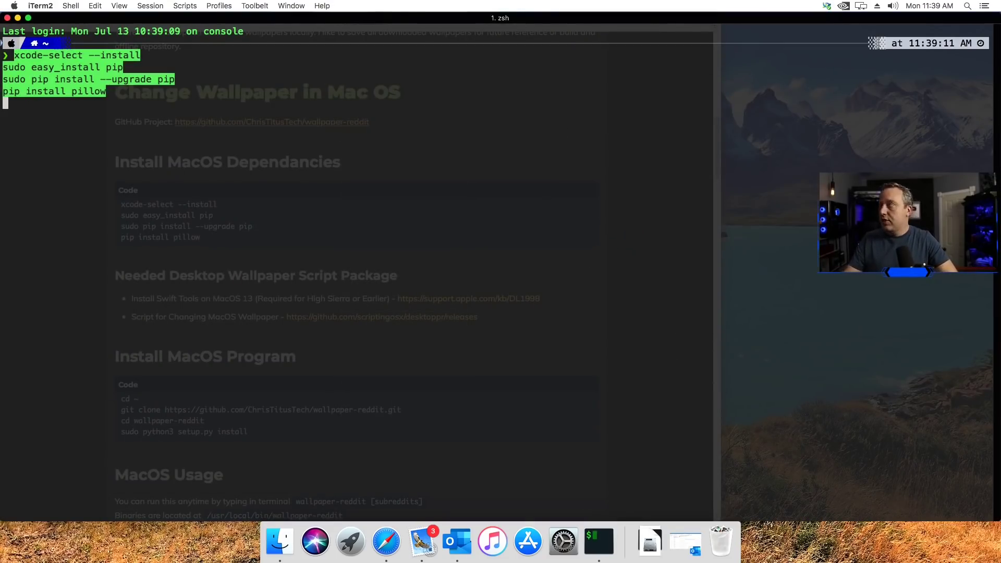
key("Return")
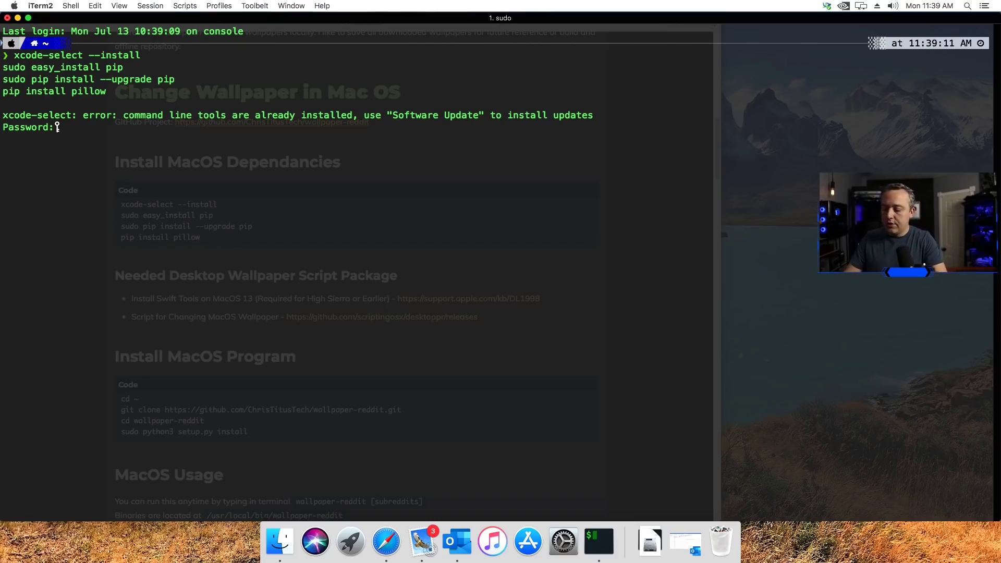
key("Return")
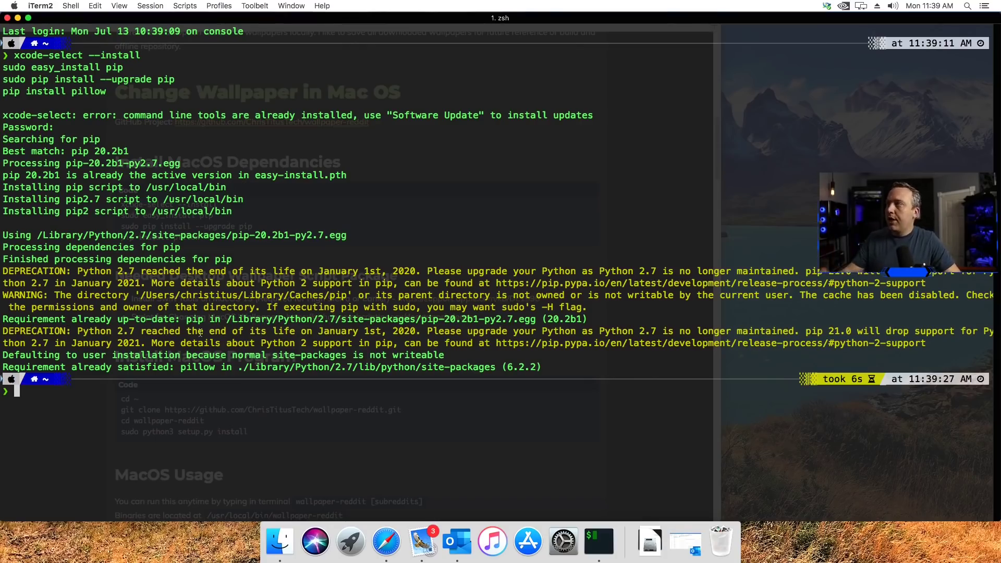
left_click(389, 542)
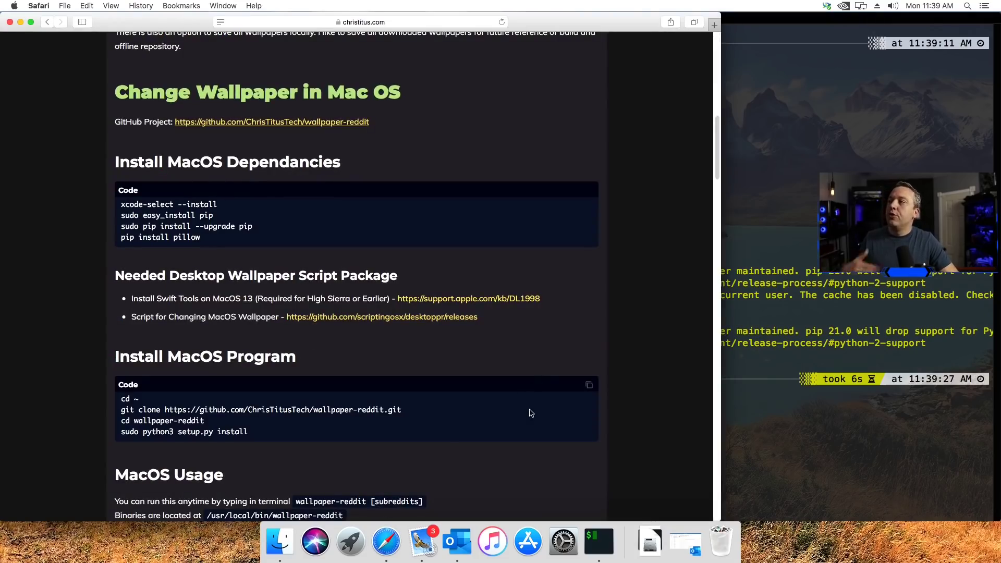
Step: Follow the guide's github.com/scriptingosx/desktoppr/releases link
scroll(530, 413, "down", 5)
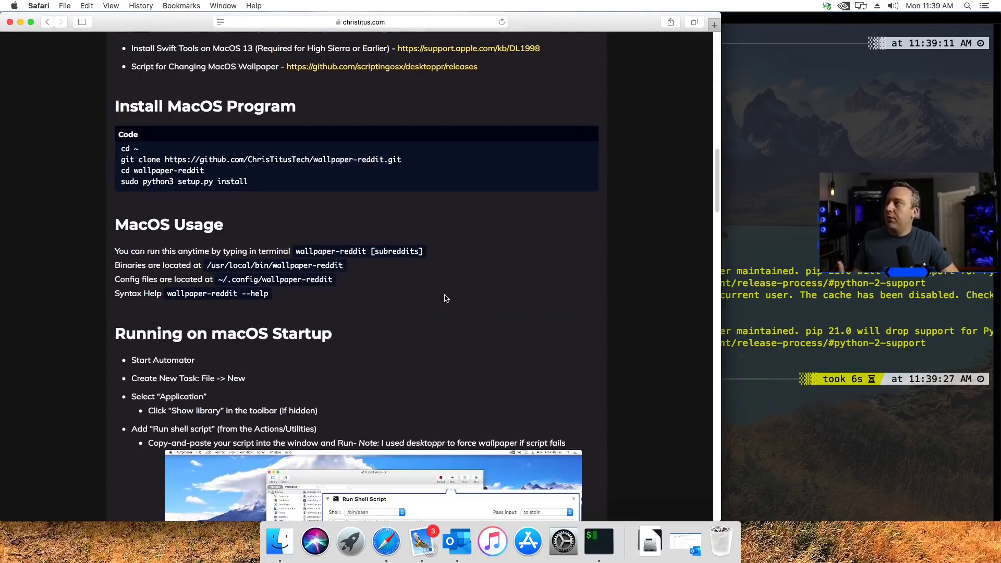
scroll(313, 219, "up", 3)
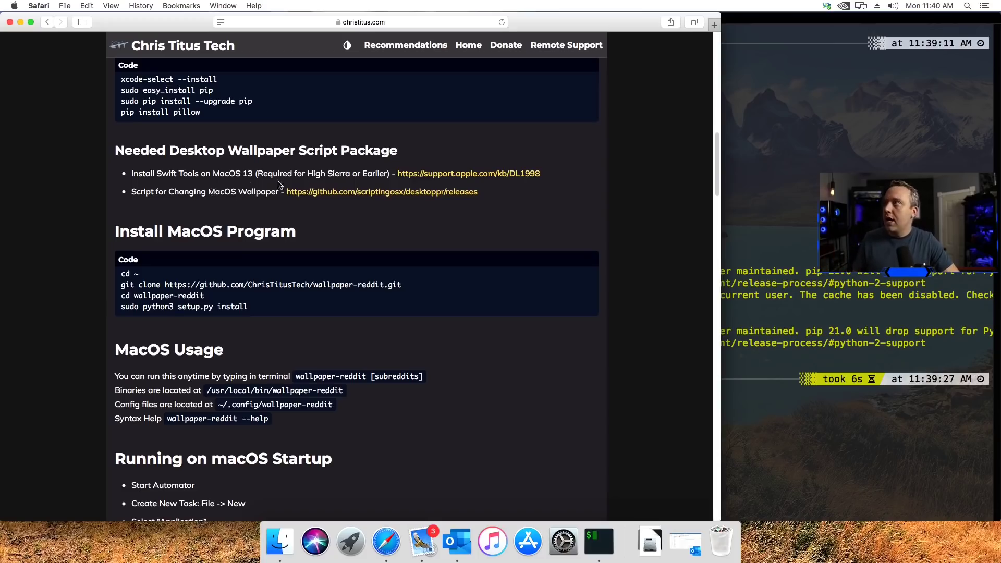
left_click(349, 192)
Step: Download desktoppr-0.3.pkg from the v0.3 assets, then go back to the christitus.com guide
scroll(350, 259, "down", 7)
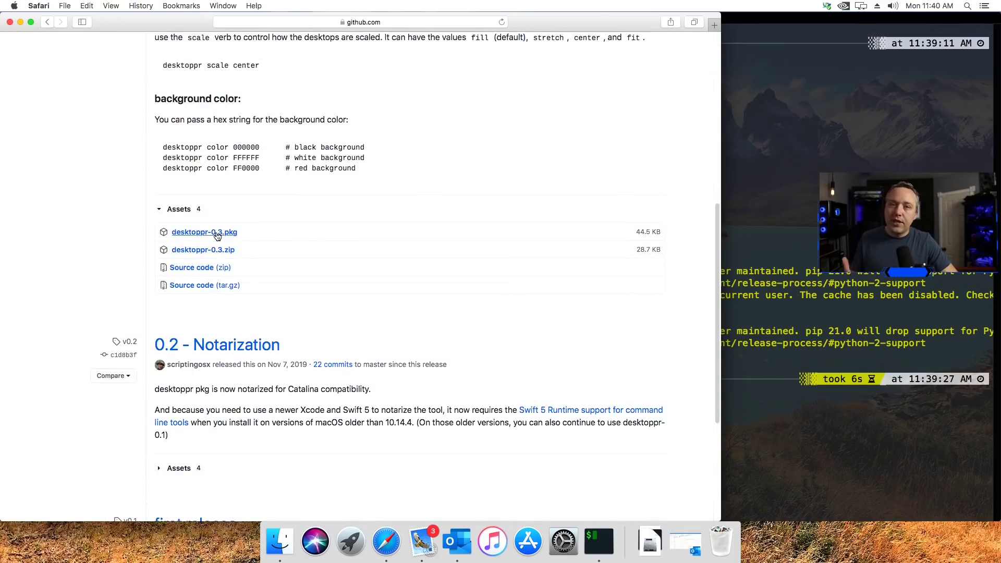
left_click(219, 233)
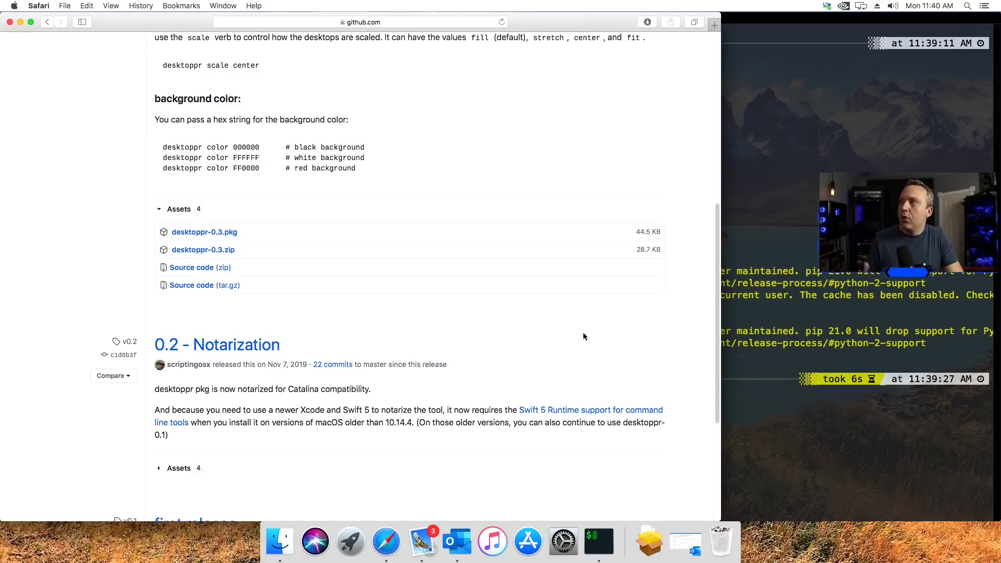
key("super+bracketleft")
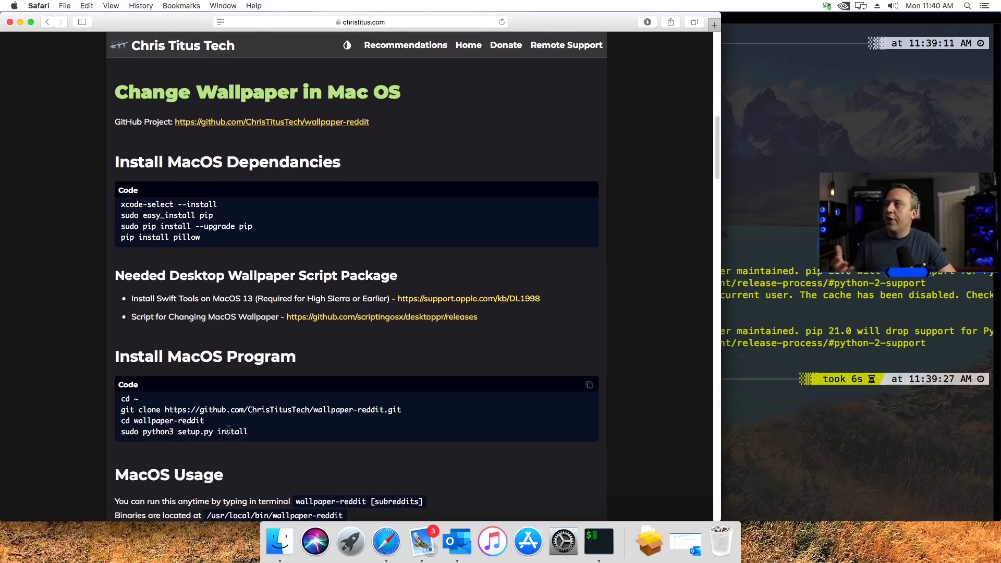
Step: Scroll the christitus.com guide down to 'Running on macOS Startup' and its Automator steps
scroll(387, 420, "down", 5)
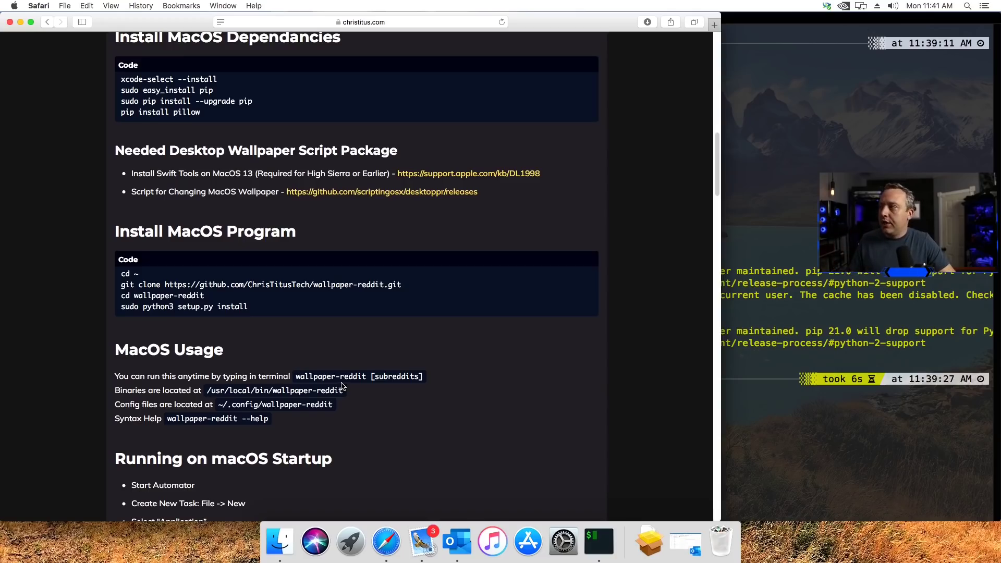
scroll(343, 386, "down", 6)
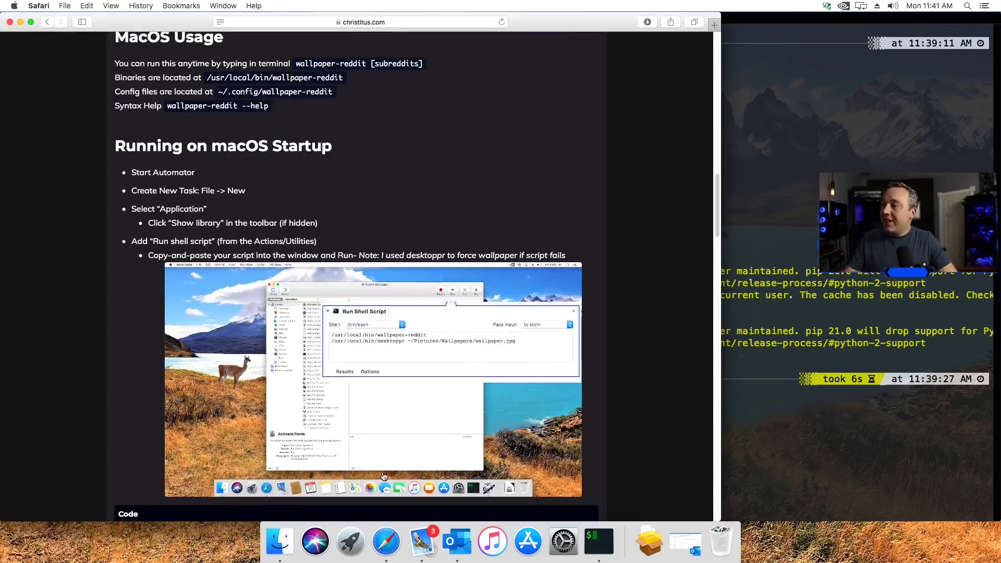
Step: Launch Automator through Spotlight and create a new Application document
key("super+space")
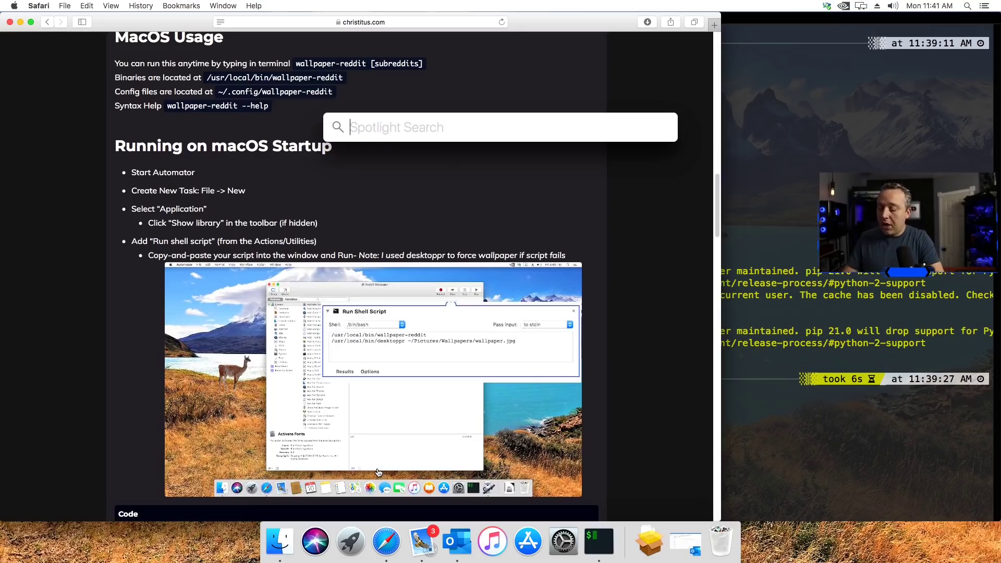
type("auto")
key("Return")
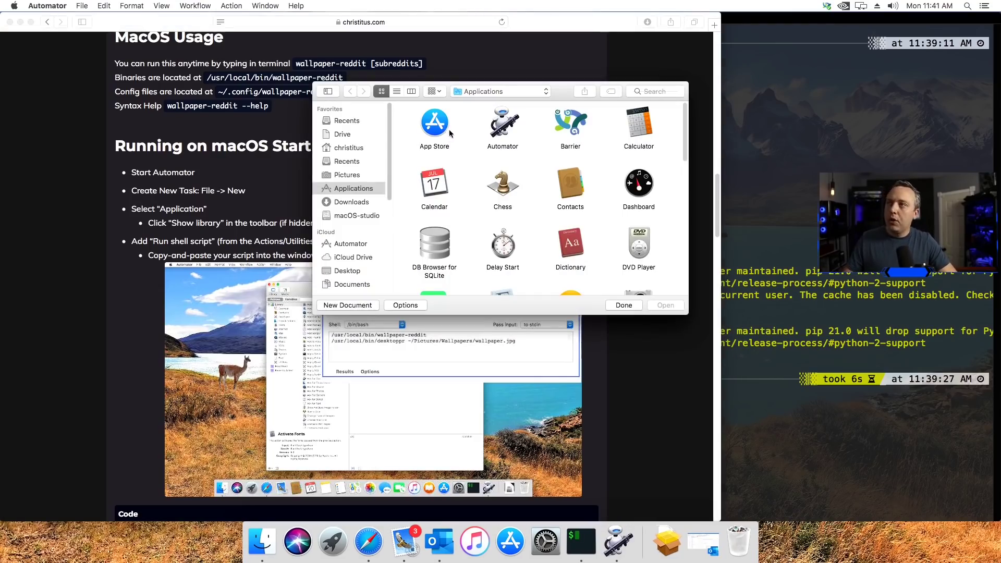
left_click(628, 307)
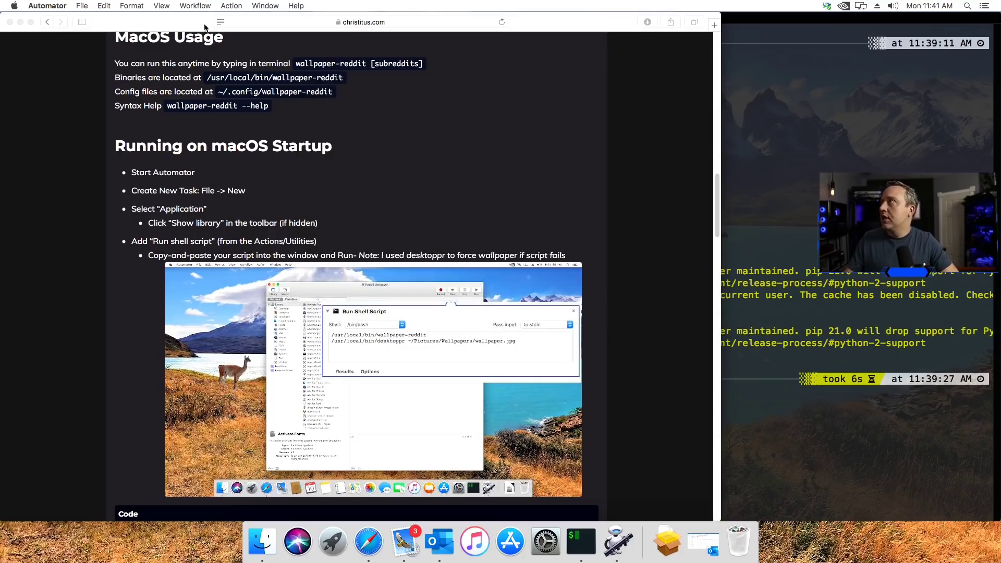
left_click(81, 5)
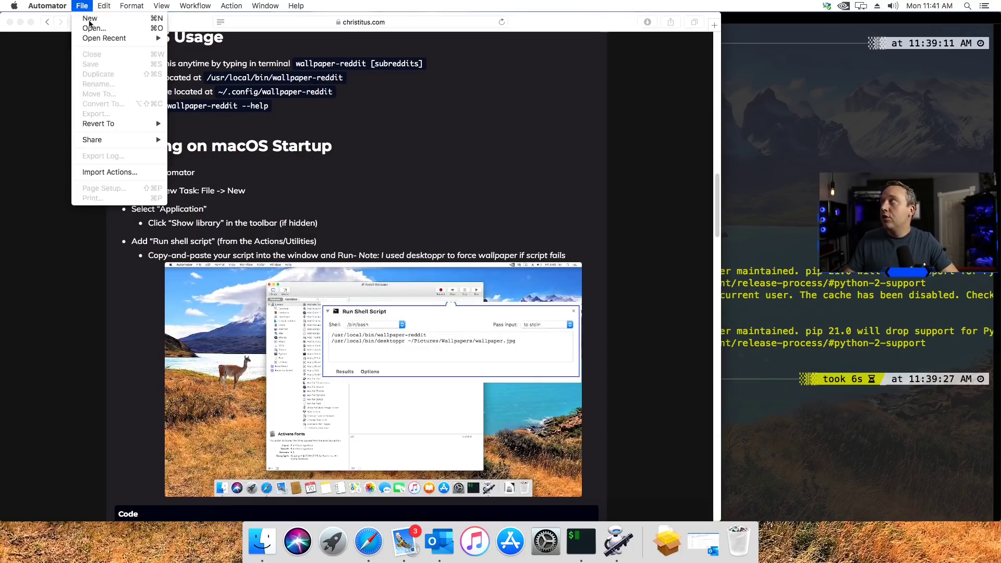
left_click(89, 21)
left_click(464, 131)
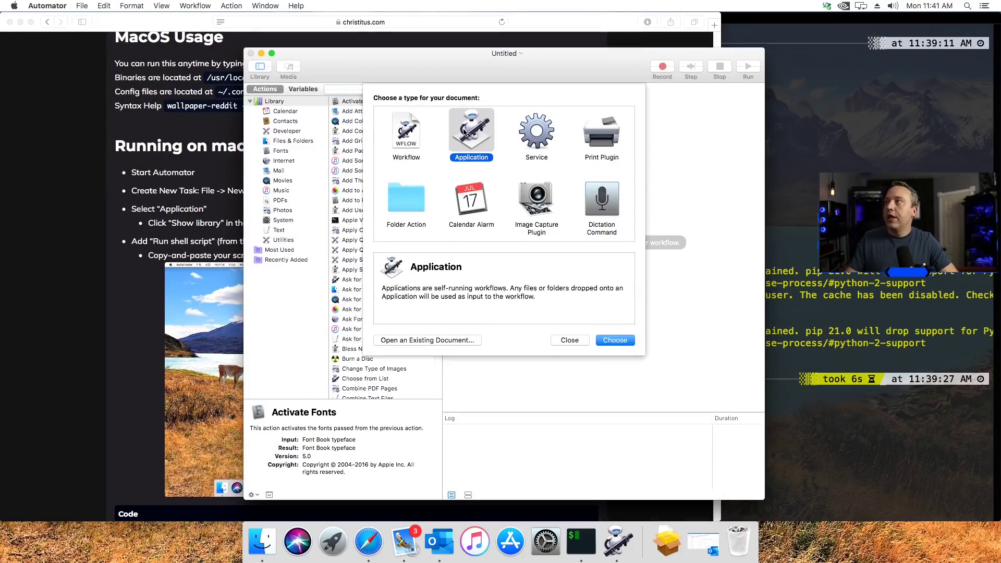
left_click(615, 340)
Step: Add the Run Shell Script action and bring up the guide's wallpaper-reddit --startup and desktoppr code
scroll(378, 303, "down", 5)
scroll(379, 303, "down", 15)
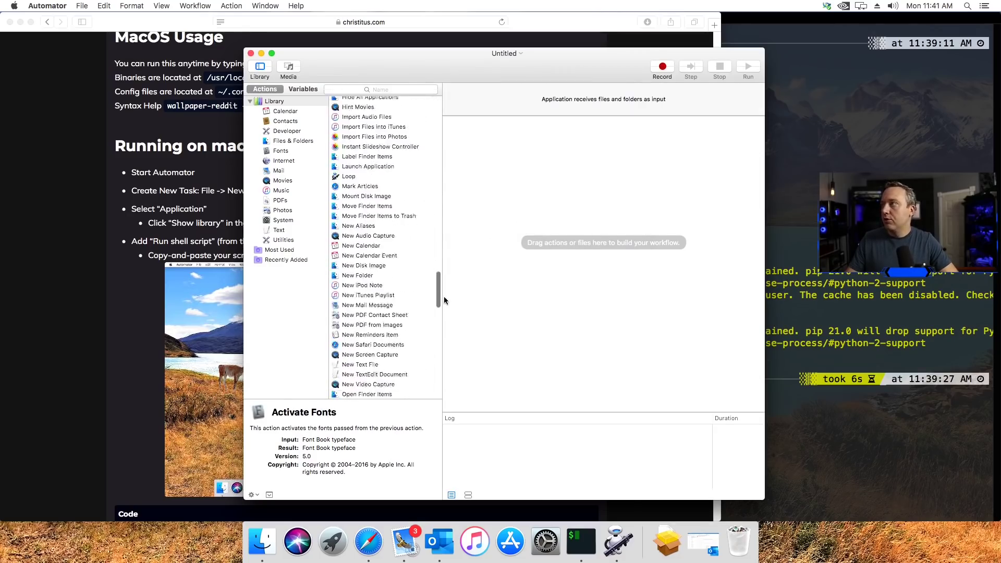
scroll(430, 333, "down", 3)
left_click(407, 314)
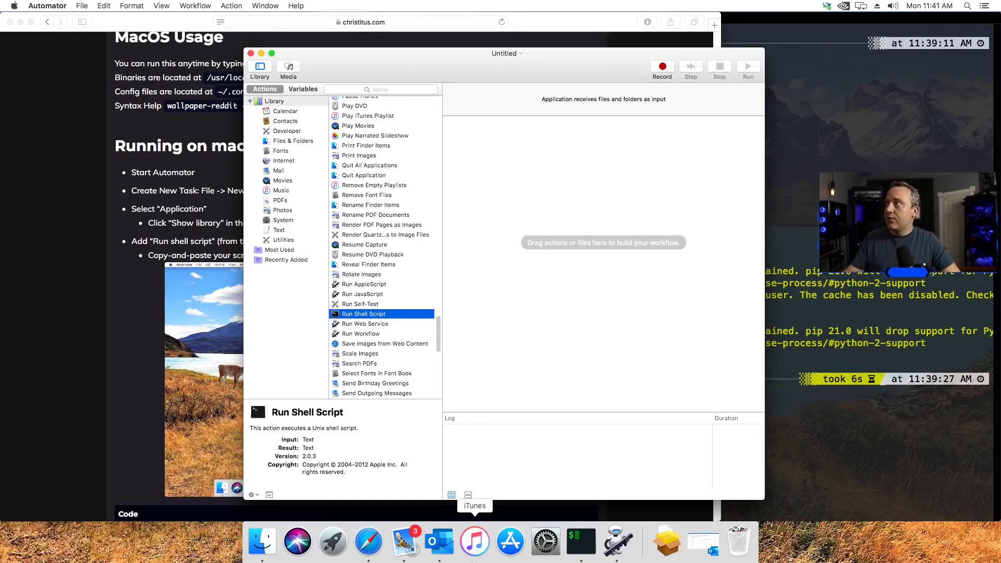
left_click(76, 314)
scroll(76, 315, "down", 6)
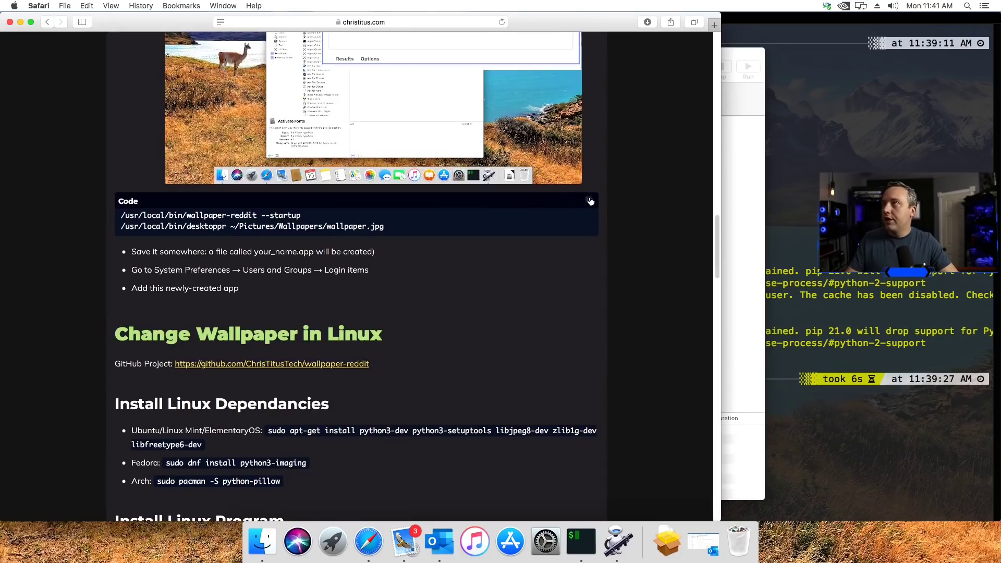
Step: Paste the wallpaper-reddit and desktoppr commands into the shell script and test-run the workflow
left_click(744, 198)
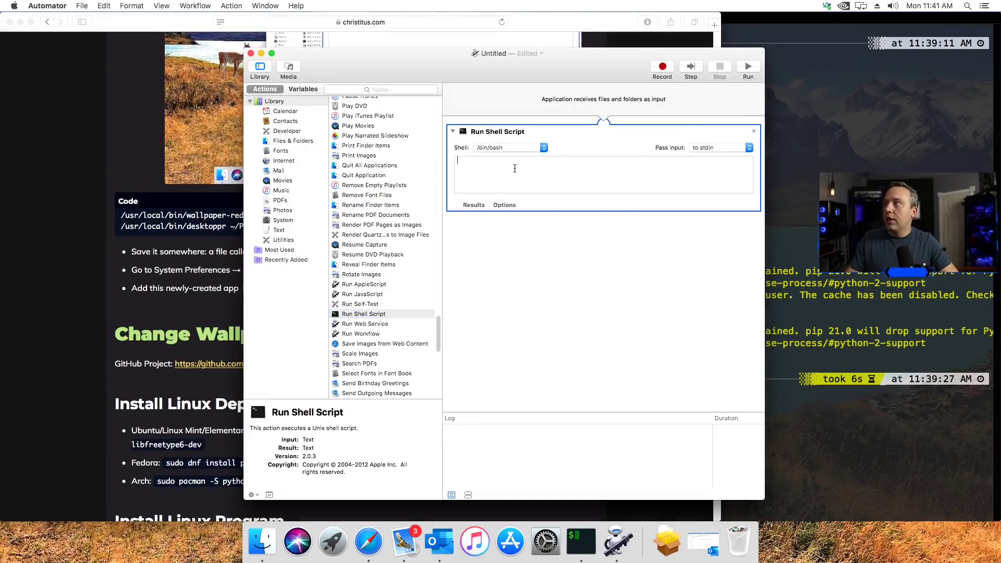
right_click(513, 164)
left_click(528, 189)
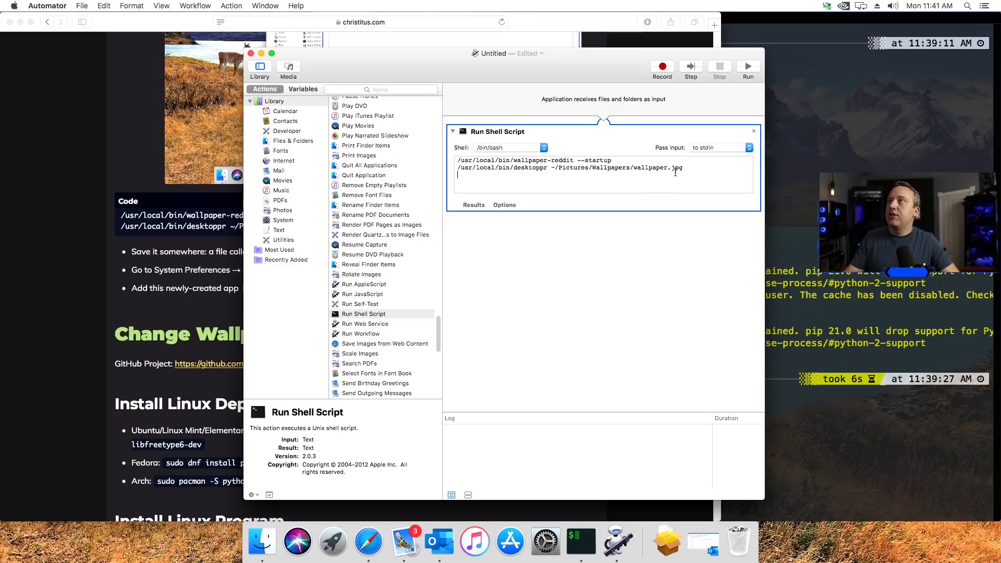
left_click(749, 66)
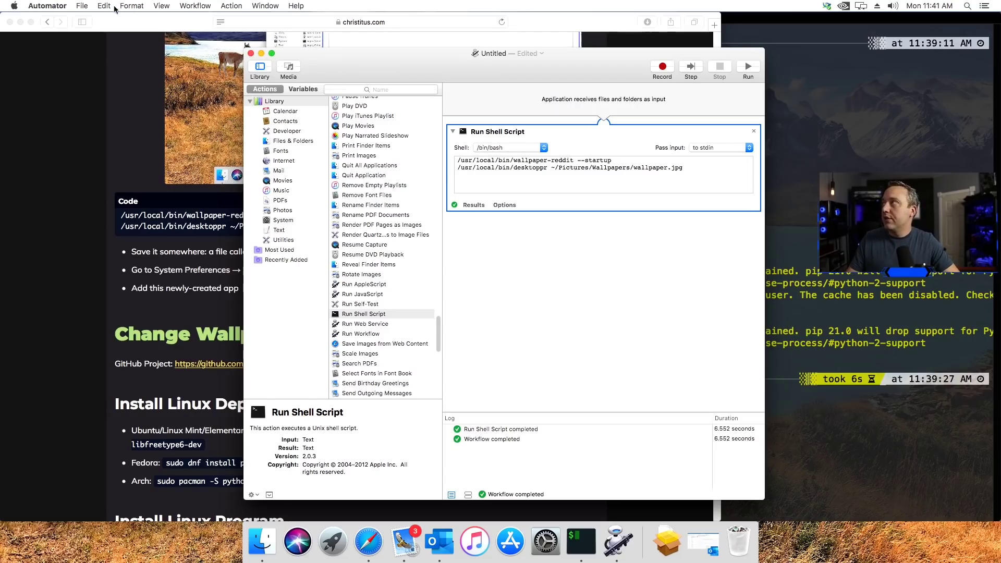
Step: Save the workflow as the app 'reddit-wallpaper' in Applications
left_click(91, 8)
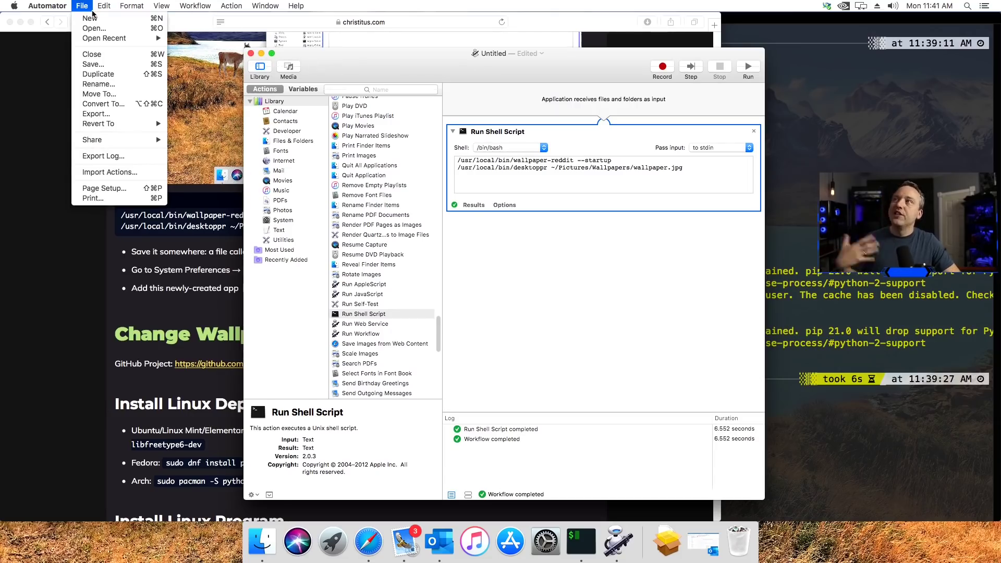
left_click(93, 65)
key("BackSpace")
type("reddit-wallpa")
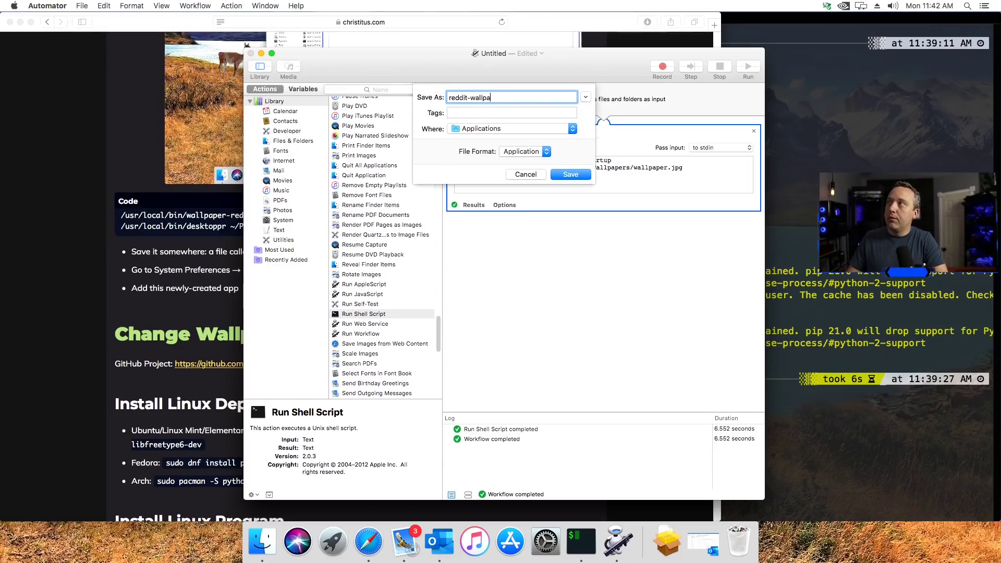
type("per")
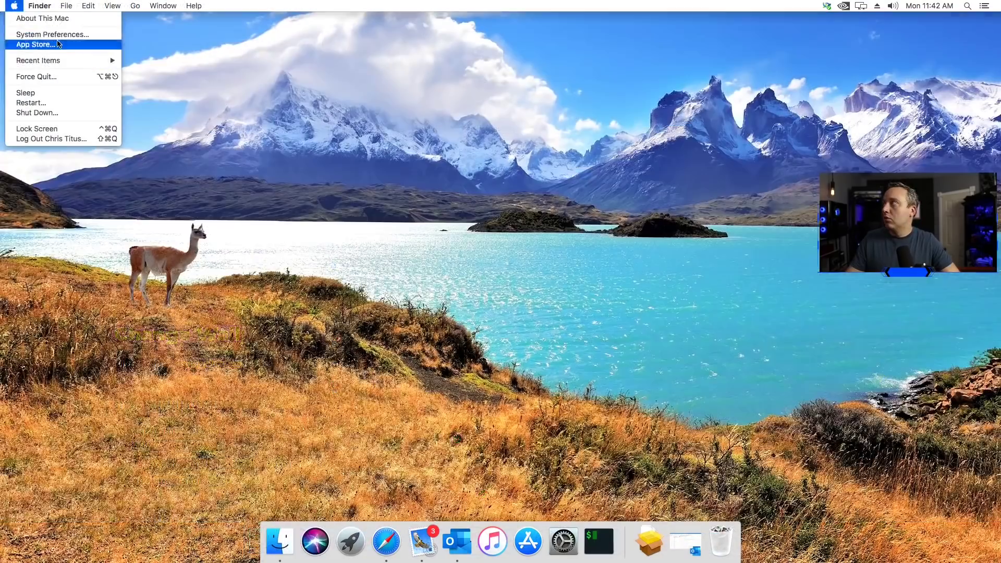
left_click(53, 35)
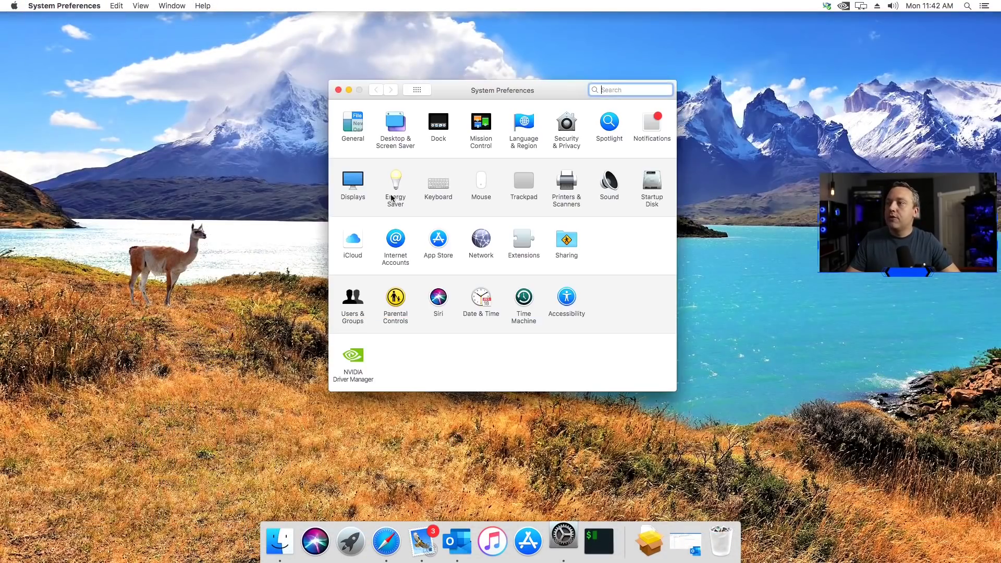
Step: Add Wallpaper-reddit to the Users & Groups login items alongside Barrier, then close System Preferences
left_click(355, 299)
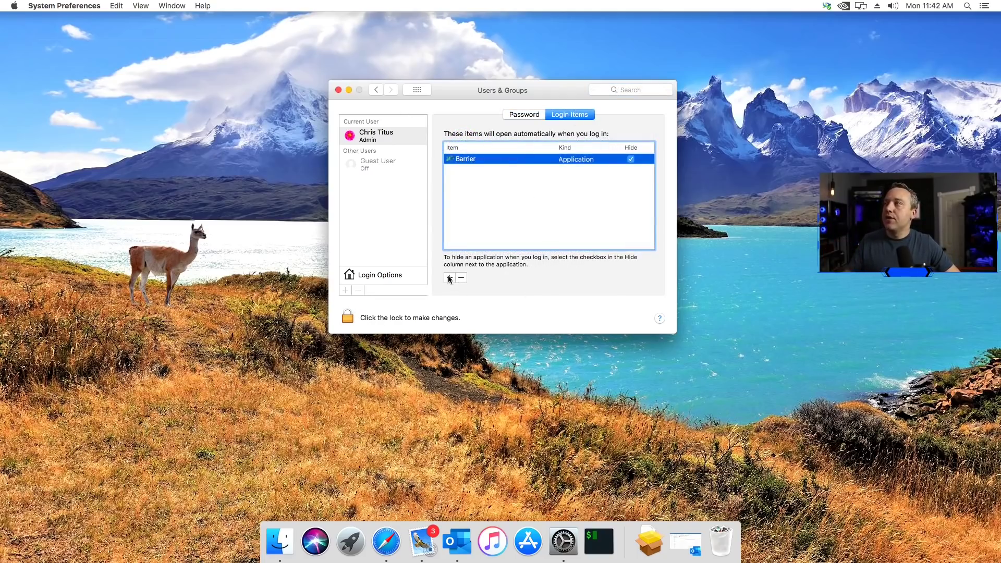
left_click(450, 278)
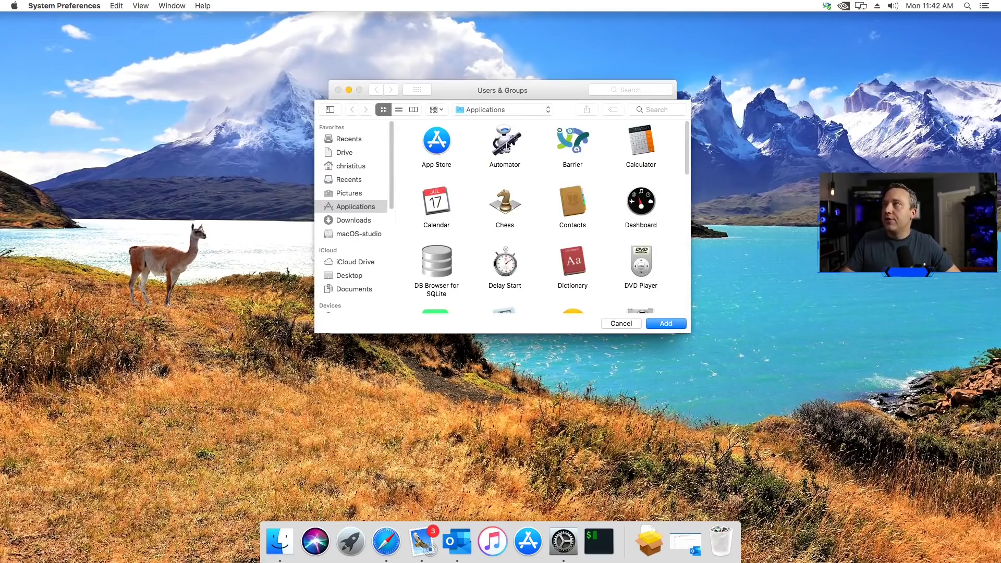
scroll(614, 240, "down", 15)
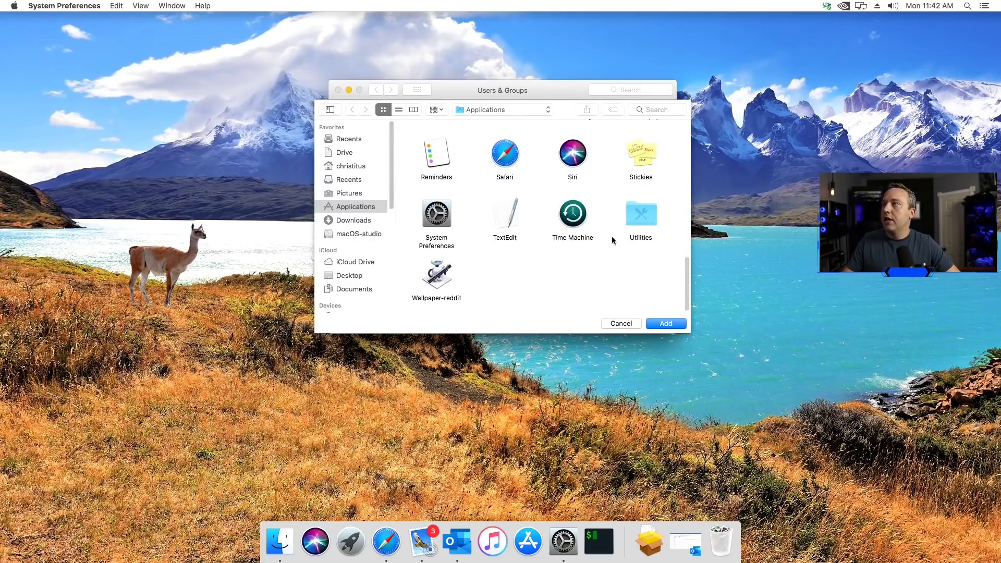
left_click(435, 280)
left_click(667, 324)
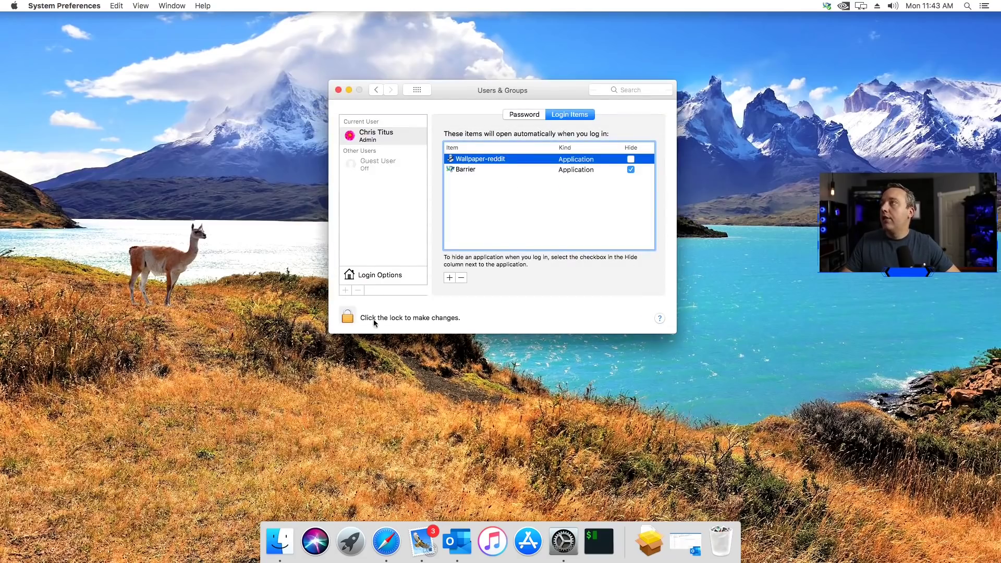
right_click(523, 163)
left_click(543, 226)
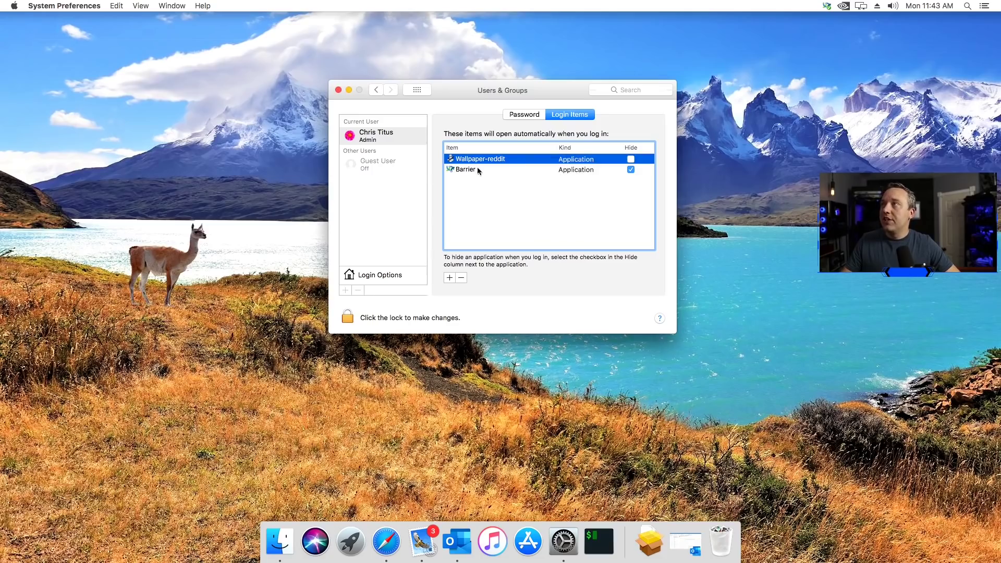
left_click(339, 90)
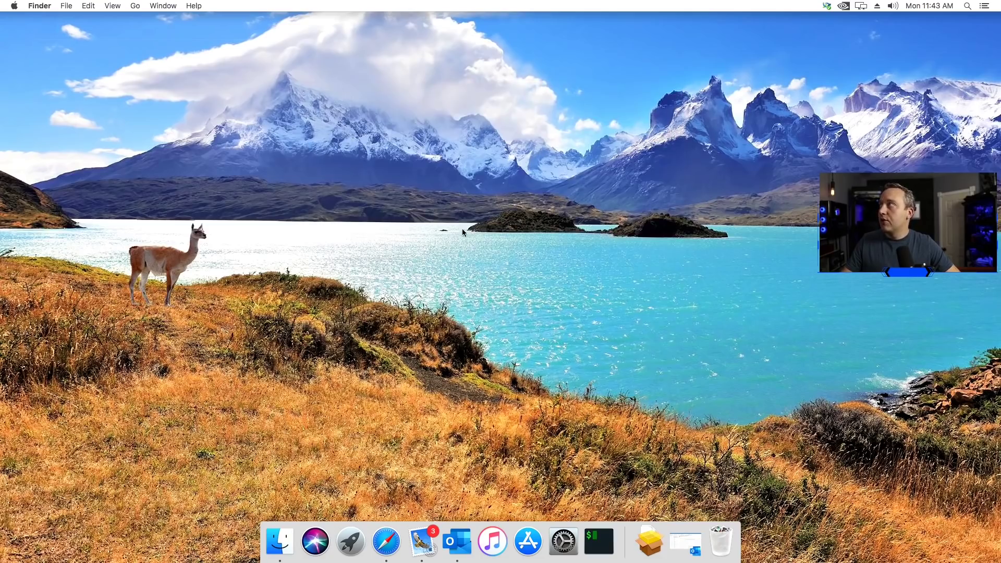